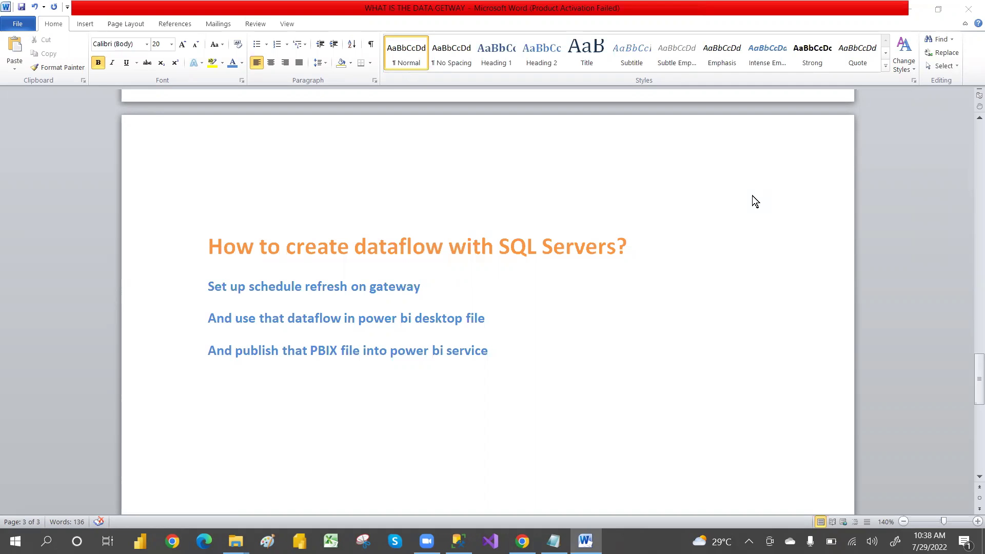
# Step: Scroll to page 3 and highlight the heading 'How to create dataflow with SQL Servers?'
pyautogui.moveTo(976, 403)
pyautogui.mouseDown()
pyautogui.moveTo(976, 280)
pyautogui.moveTo(976, 394)
pyautogui.mouseUp()
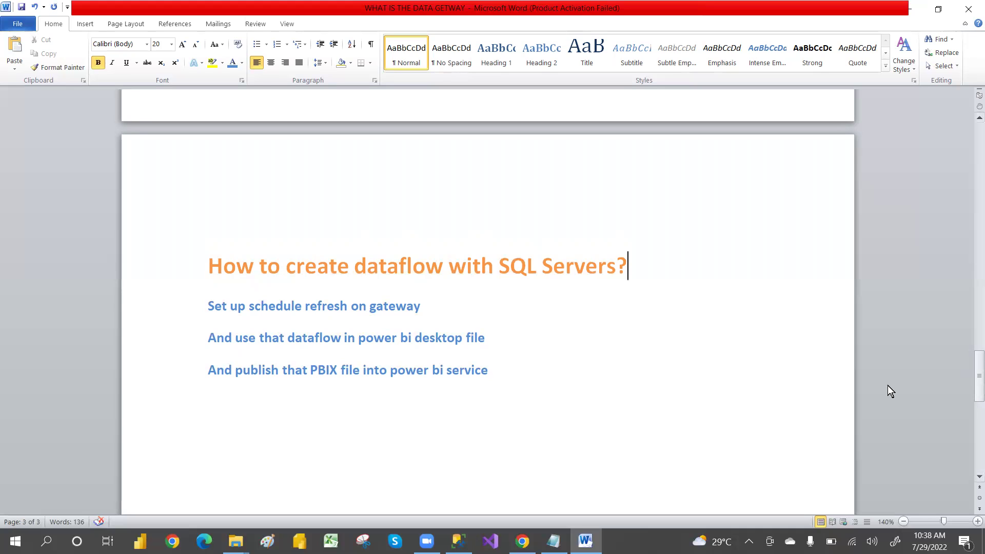
pyautogui.moveTo(205, 265); pyautogui.dragTo(493, 371)
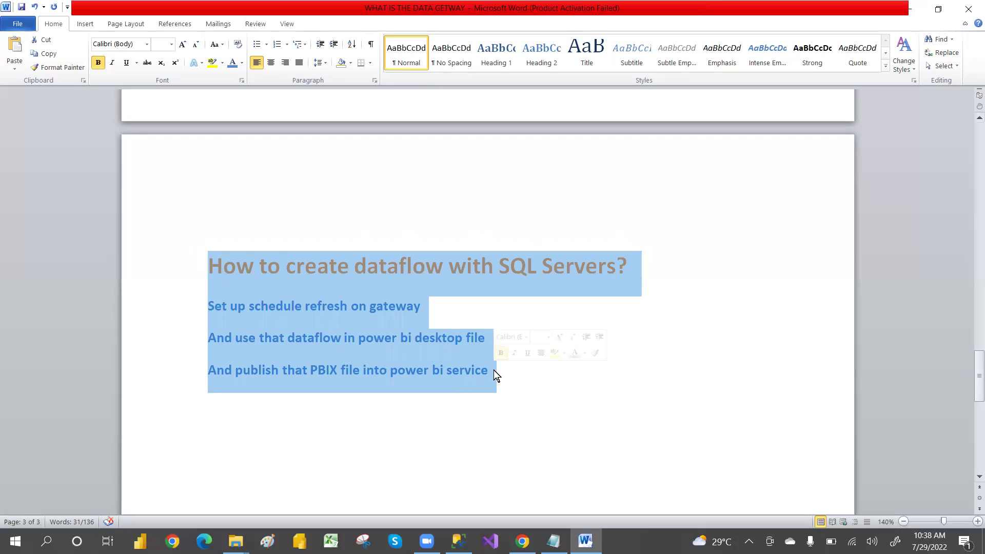
pyautogui.click(523, 393)
pyautogui.moveTo(204, 261); pyautogui.dragTo(548, 263)
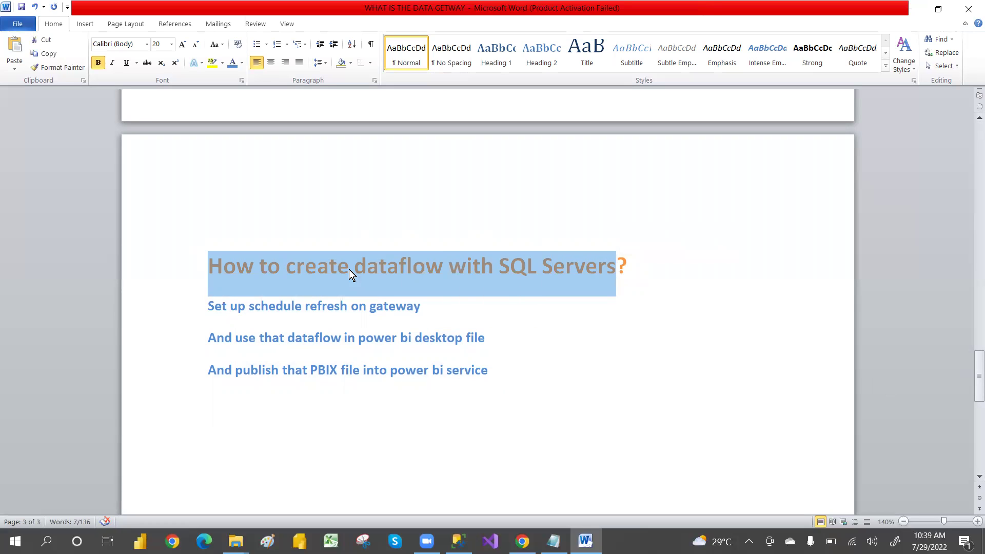
pyautogui.click(329, 270)
pyautogui.moveTo(259, 263); pyautogui.dragTo(627, 265)
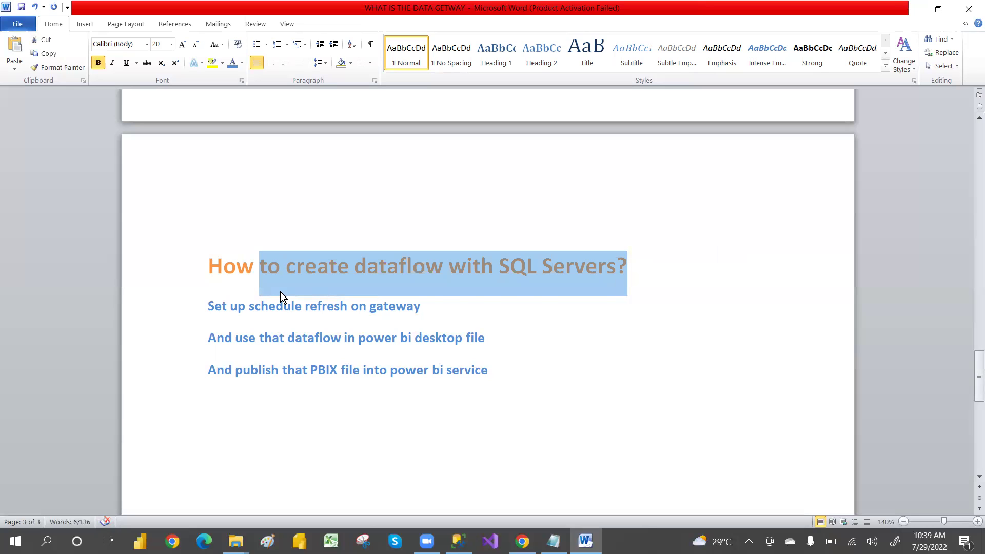
# Step: Highlight the gateway refresh, Desktop usage and PBIX publishing step lines, then switch to Edge
pyautogui.moveTo(209, 306); pyautogui.dragTo(447, 311)
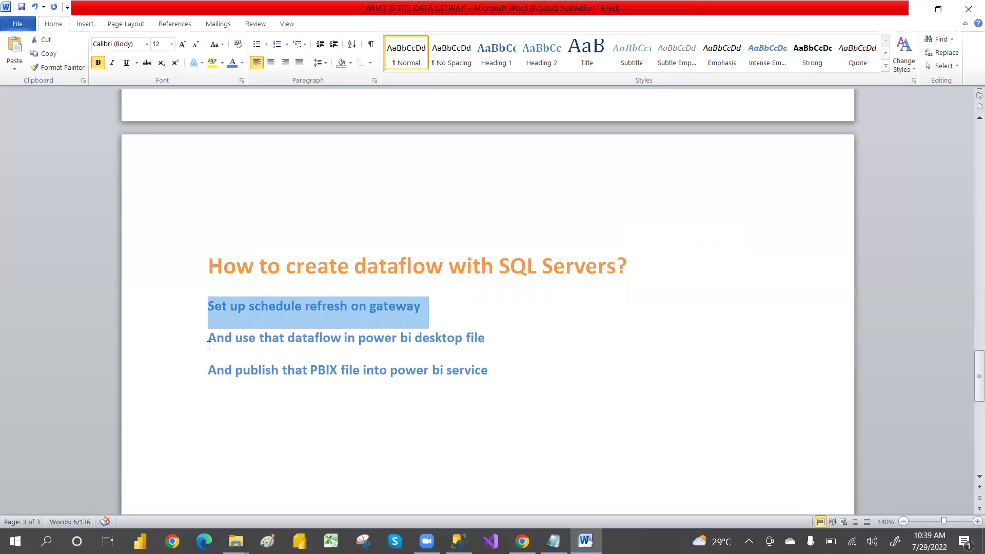
pyautogui.tripleClick(285, 345)
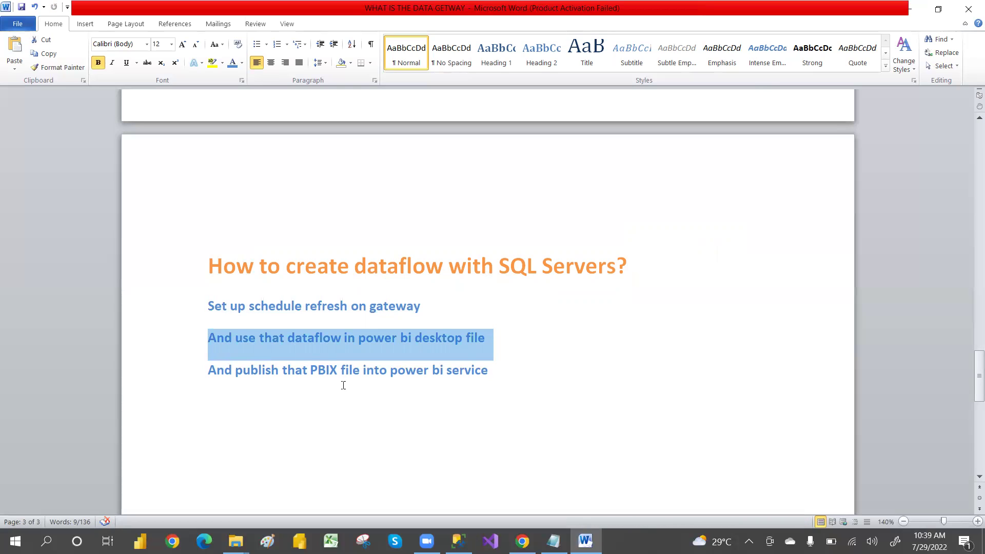
pyautogui.moveTo(211, 373); pyautogui.dragTo(484, 367)
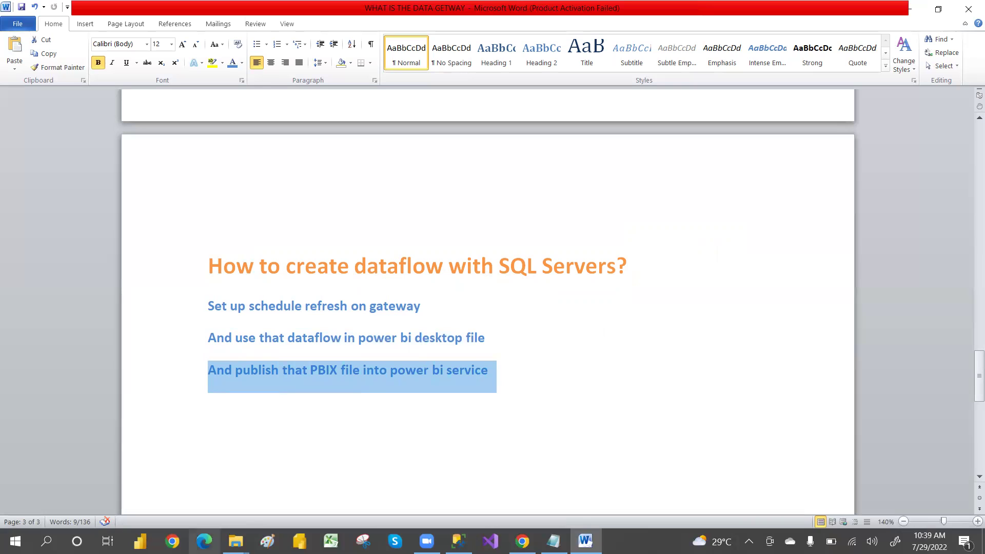
pyautogui.click(204, 542)
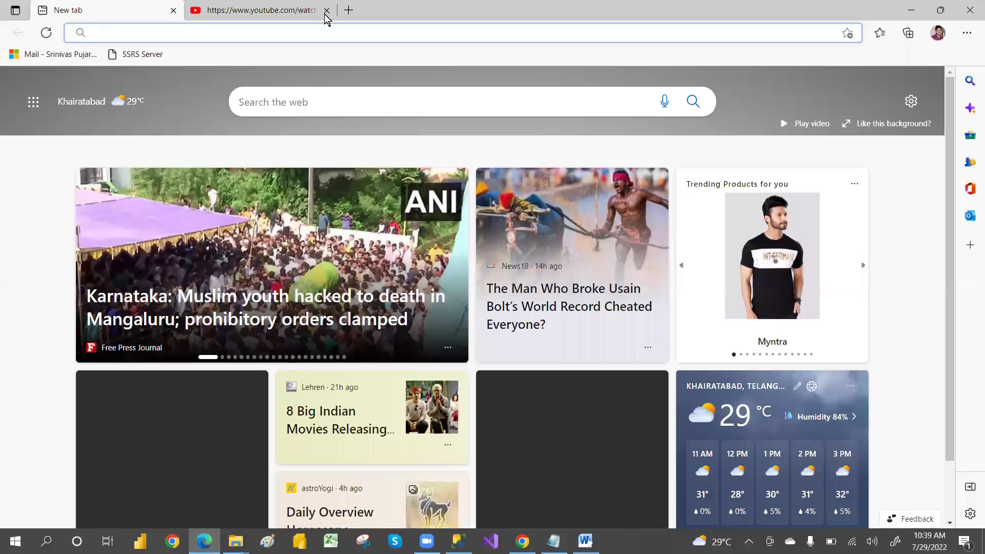
# Step: Close the YouTube tab and load app.powerbi.com
pyautogui.click(326, 10)
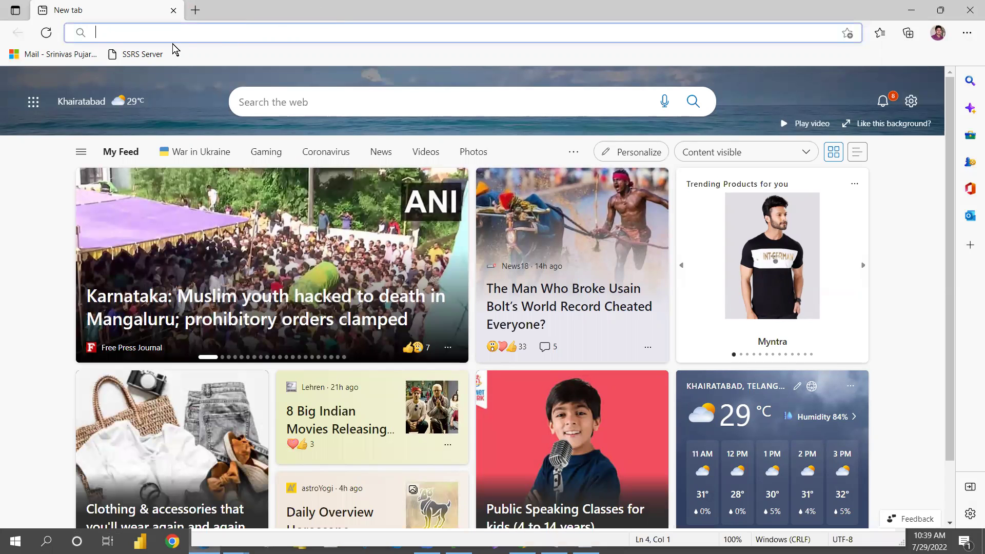
pyautogui.write('a')
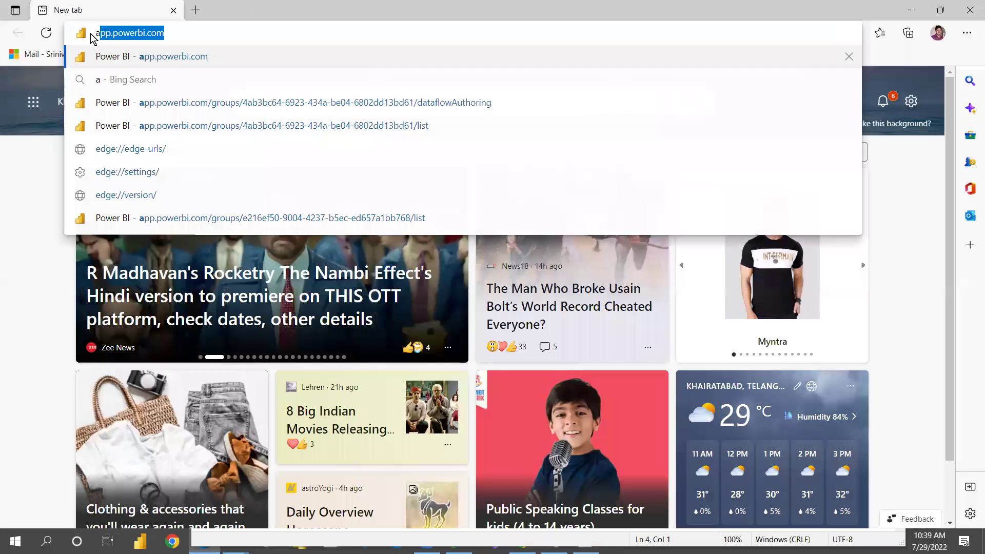
pyautogui.write('pp')
pyautogui.press('Return')
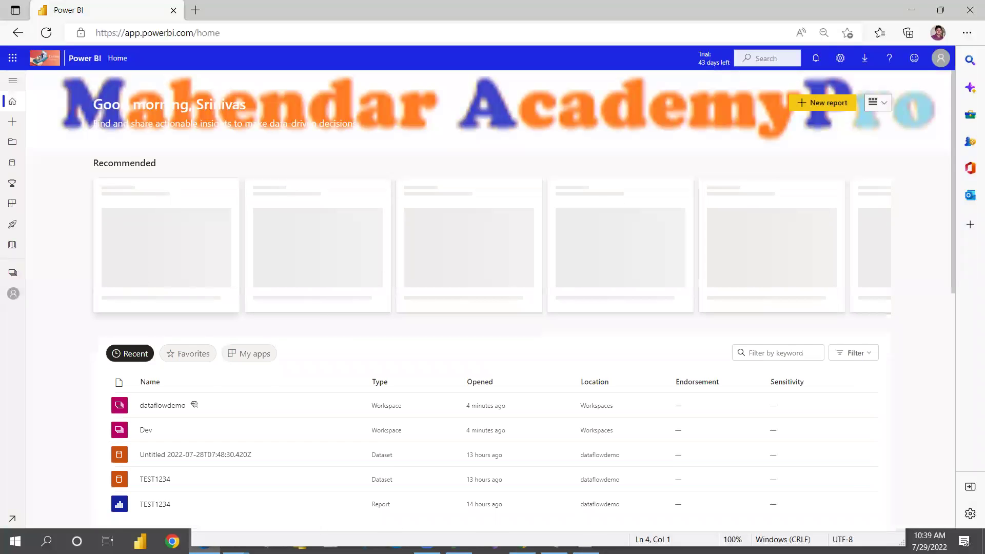
# Step: Go to the dataflowdemo workspace and show its New item list
pyautogui.click(14, 274)
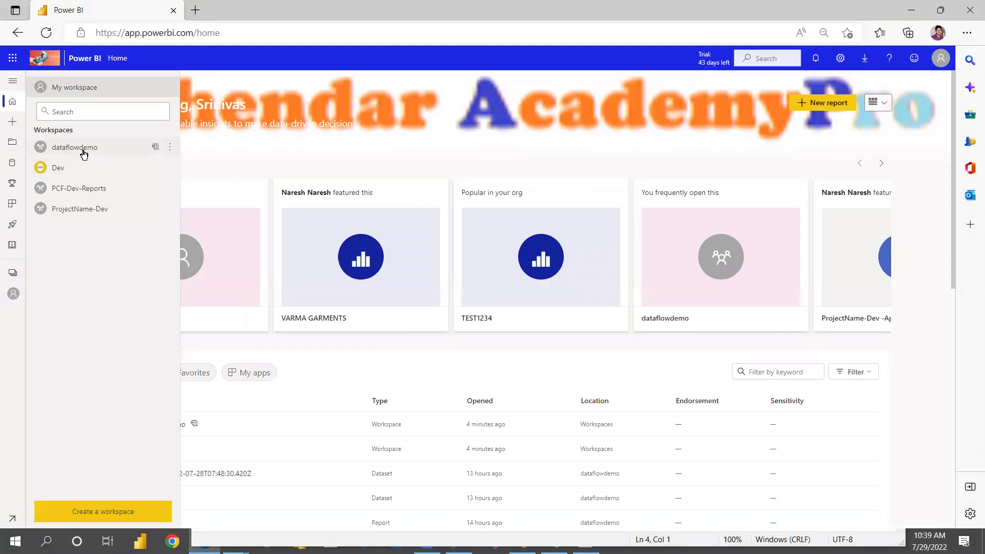
pyautogui.click(84, 151)
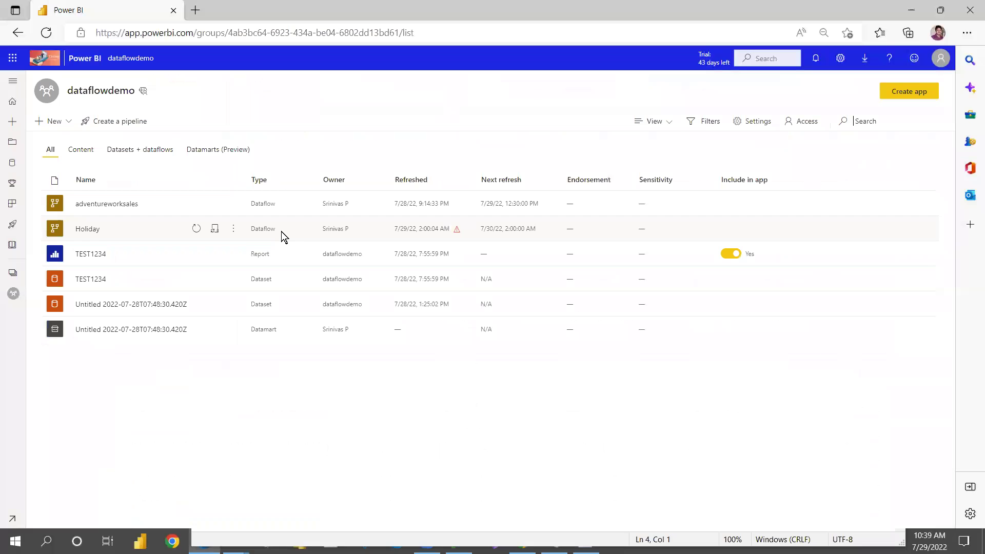
pyautogui.click(67, 123)
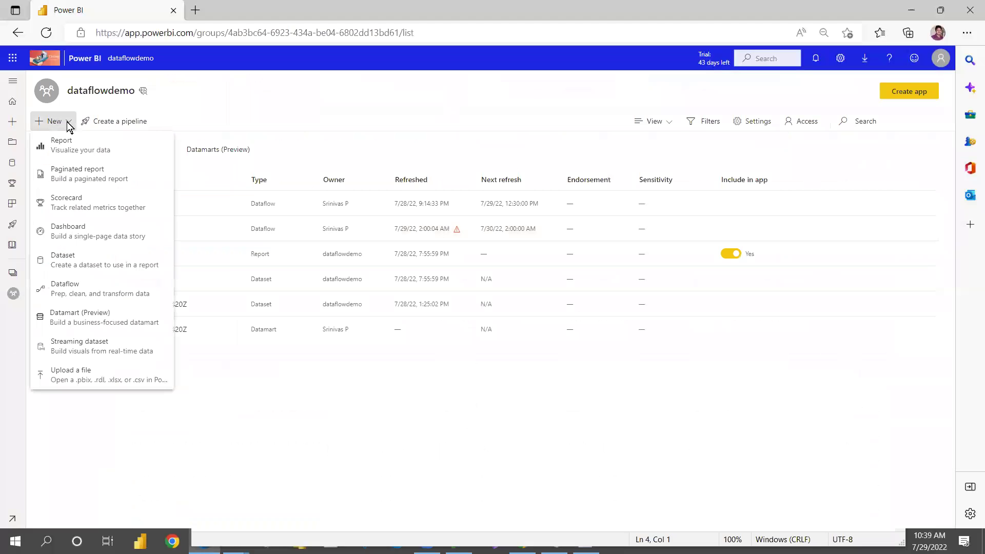
# Step: Create a new Dataflow and choose Add new tables under Define new tables
pyautogui.click(74, 290)
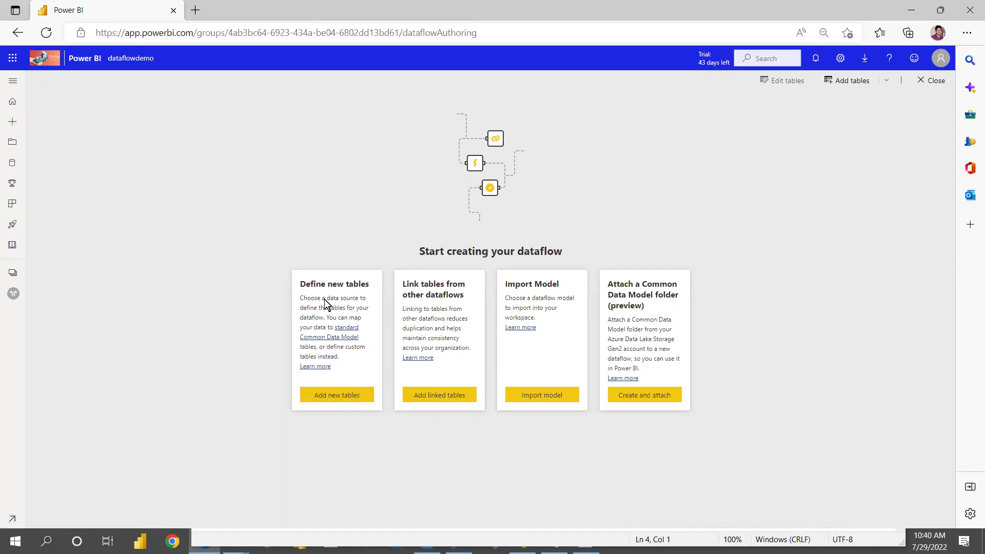
pyautogui.click(328, 396)
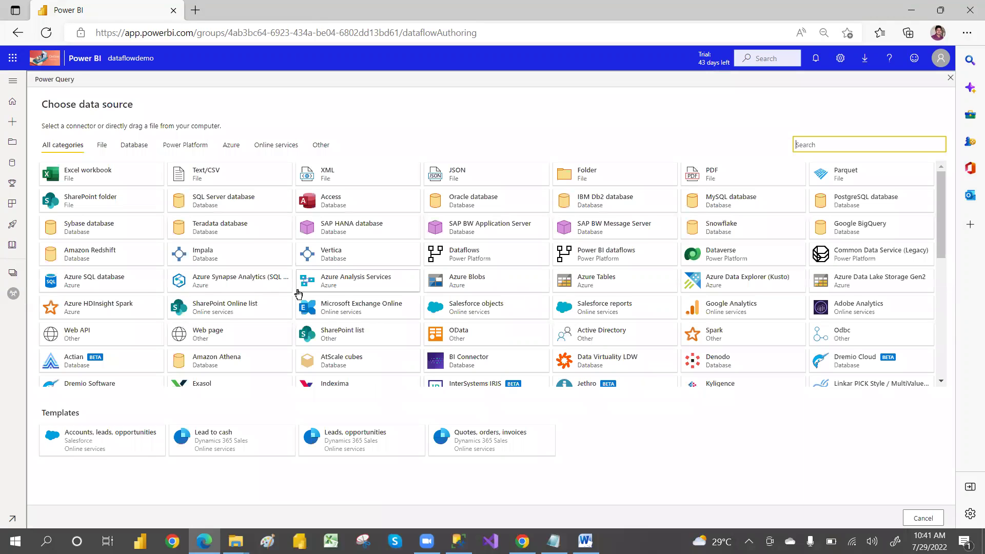
# Step: Pick the SQL Server database connector, then Alt+Tab past Word toward SSMS
pyautogui.click(202, 204)
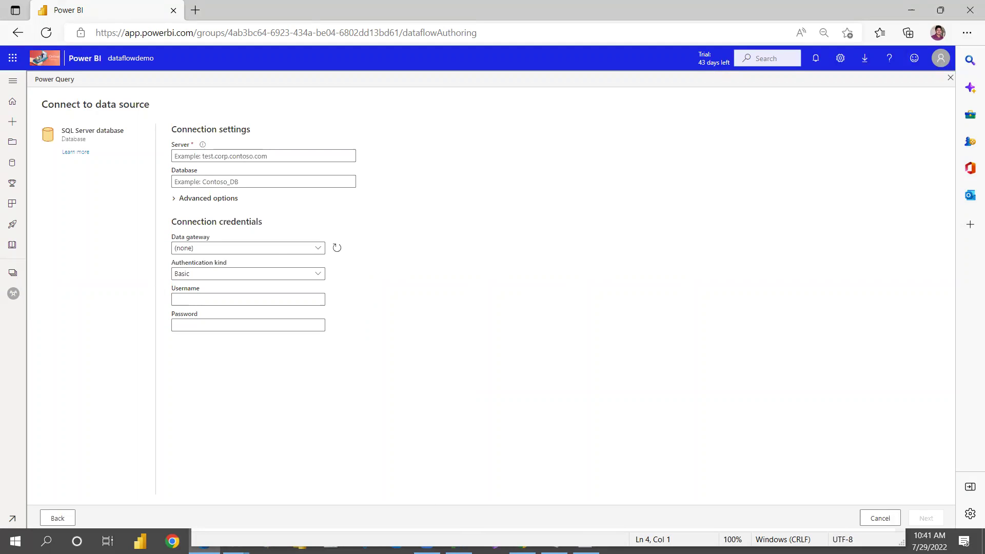
pyautogui.hotkey('alt', 'Tab')
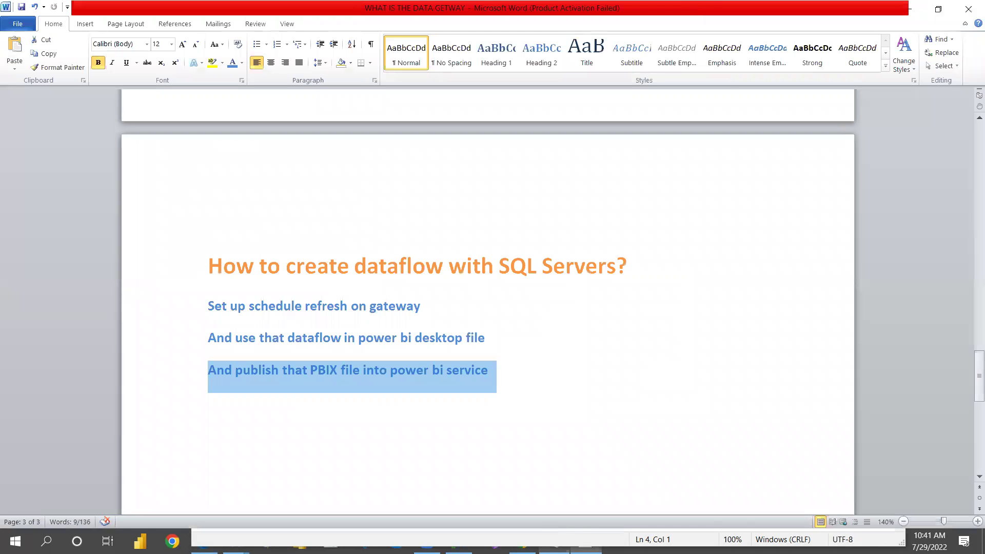
pyautogui.hotkey('alt', 'Tab')
pyautogui.hotkey('alt', 'Tab')
pyautogui.hotkey('alt', 'Tab')
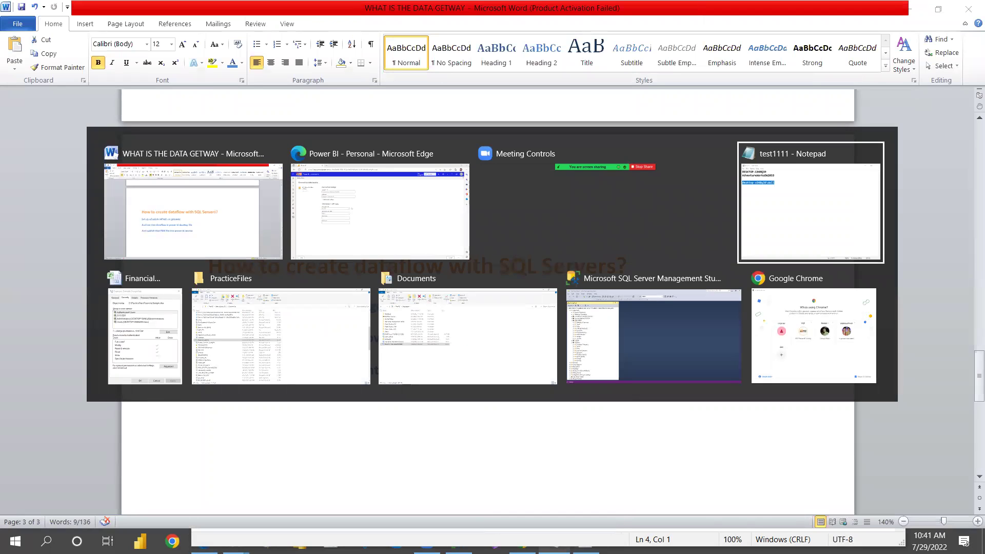
pyautogui.hotkey('alt', 'Tab')
pyautogui.hotkey('alt', 'Tab')
pyautogui.hotkey('alt', 'Tab')
pyautogui.hotkey('alt', 'Tab')
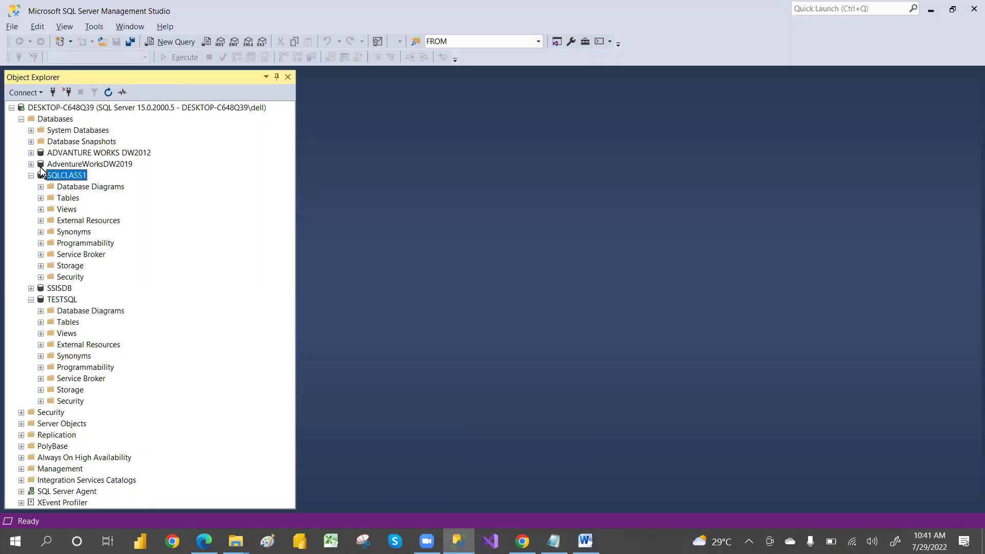
# Step: Collapse SQLCLASS1 and TESTSQL in Object Explorer, then return to the Edge connection form
pyautogui.click(31, 176)
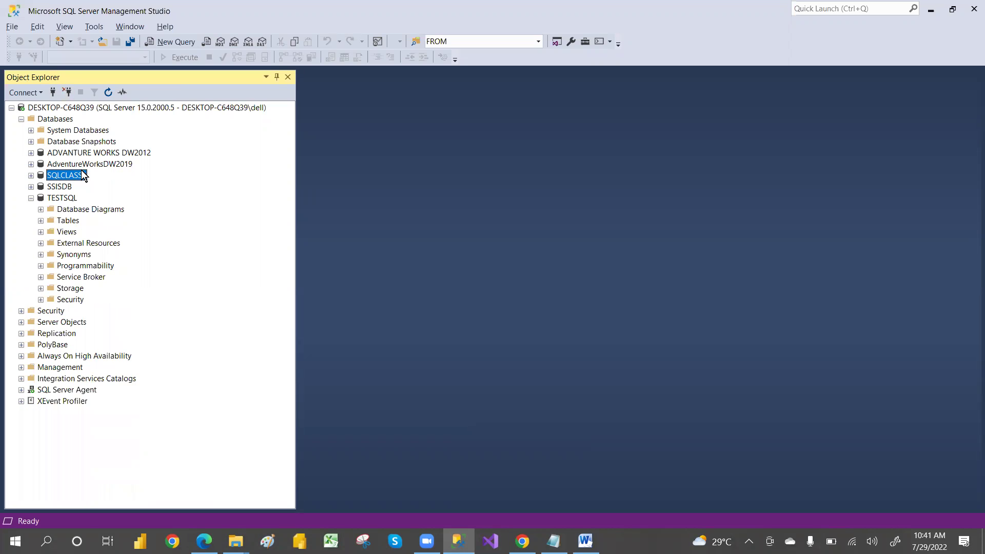
pyautogui.click(31, 198)
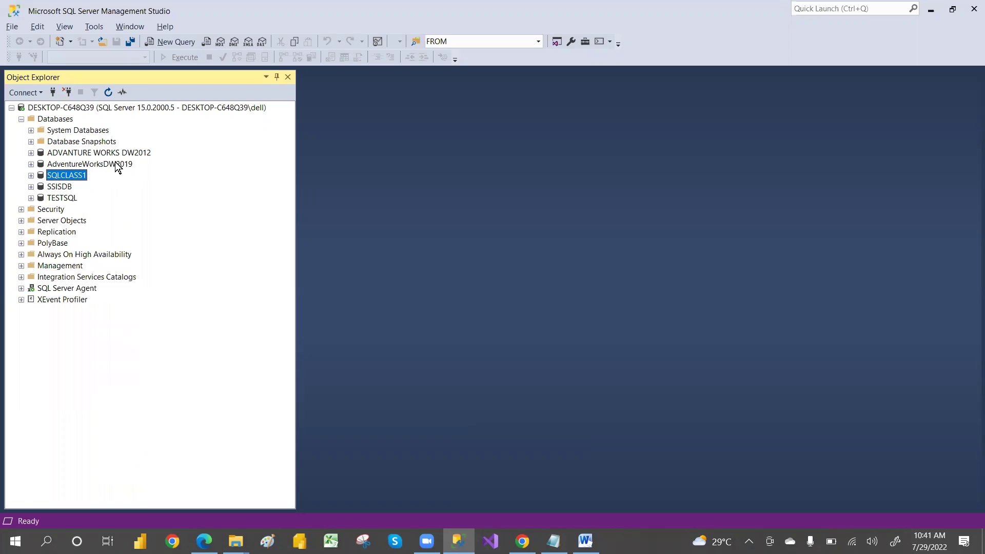
pyautogui.hotkey('alt', 'Tab')
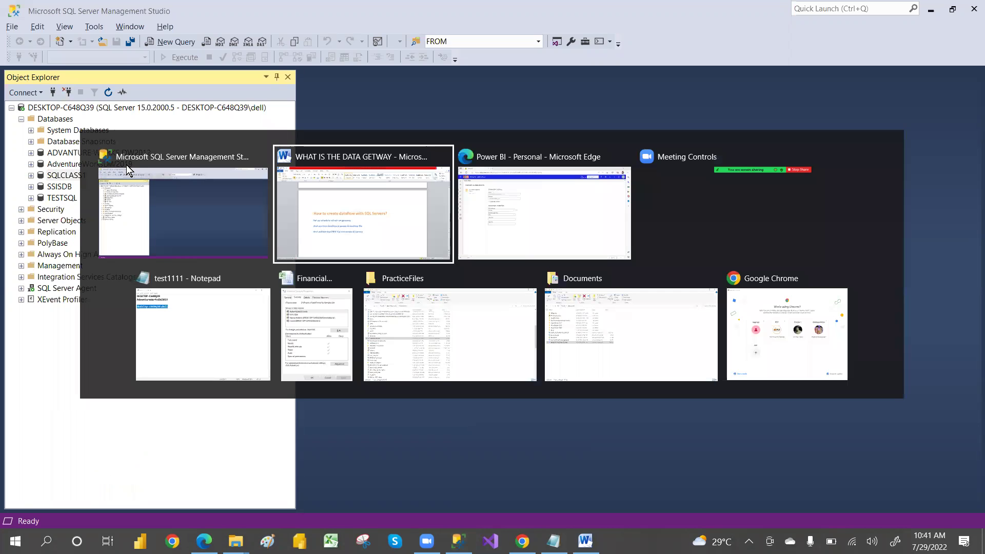
pyautogui.hotkey('alt', 'Tab')
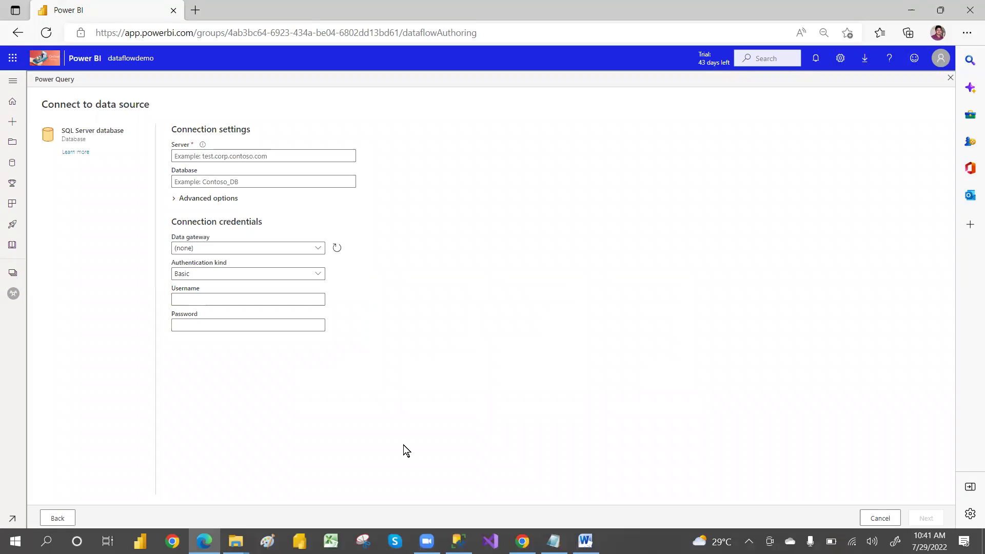
# Step: Copy the server name DESKTOP-C648Q39 from the Notepad notes into the Server field
pyautogui.hotkey('alt', 'Tab')
pyautogui.hotkey('alt', 'shift', 'Tab')
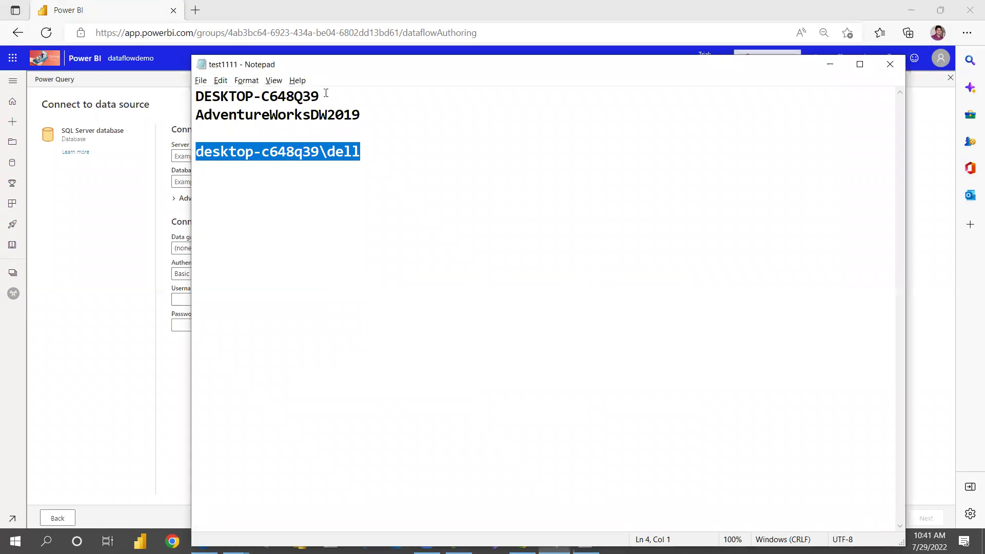
pyautogui.moveTo(326, 95); pyautogui.dragTo(198, 96)
pyautogui.hotkey('ctrl', 'c')
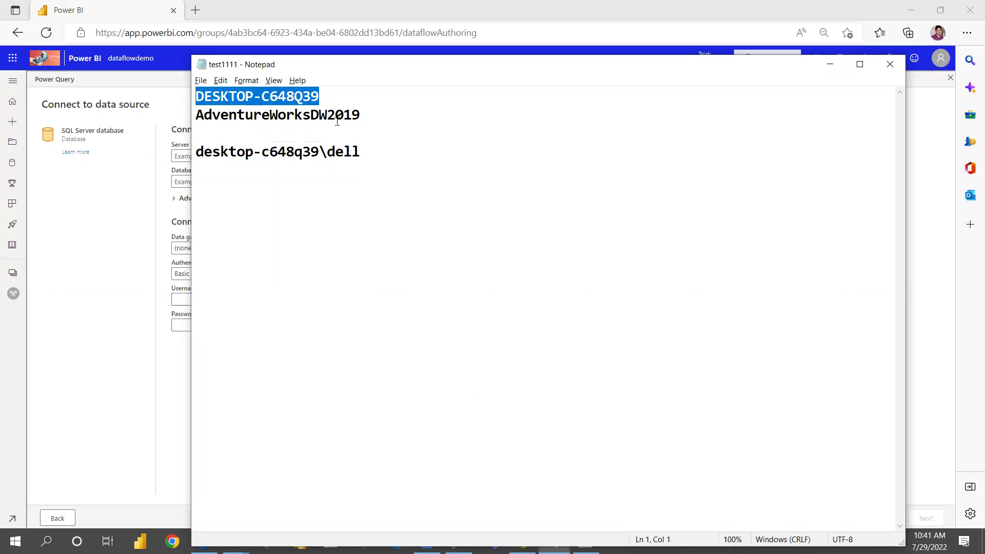
pyautogui.hotkey('alt', 'Tab')
pyautogui.click(208, 151)
pyautogui.hotkey('ctrl', 'v')
# Step: Copy AdventureWorksDW2019 from the notes into the Database field
pyautogui.hotkey('alt', 'Tab')
pyautogui.moveTo(365, 114); pyautogui.dragTo(183, 119)
pyautogui.hotkey('ctrl', 'c')
pyautogui.hotkey('alt', 'Tab')
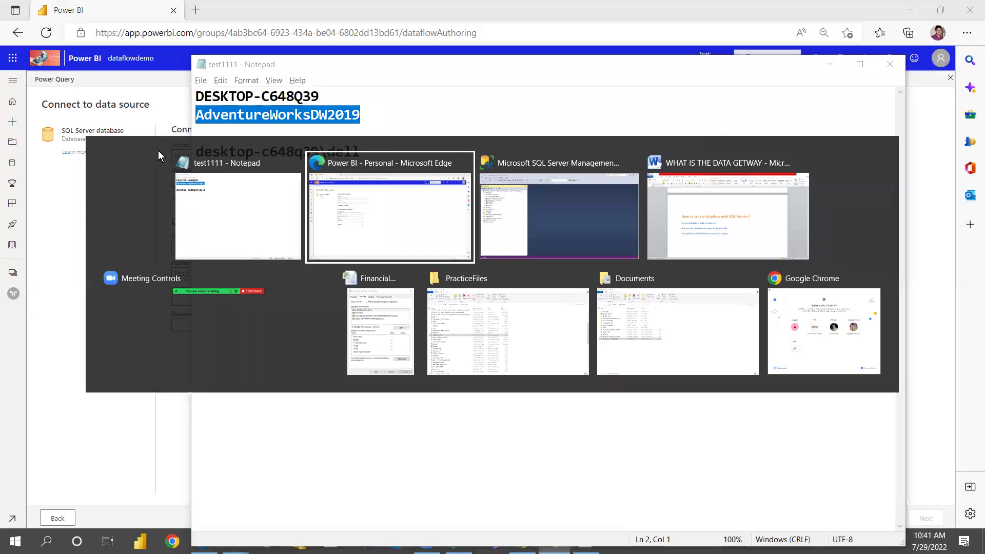
pyautogui.click(198, 181)
pyautogui.hotkey('ctrl', 'v')
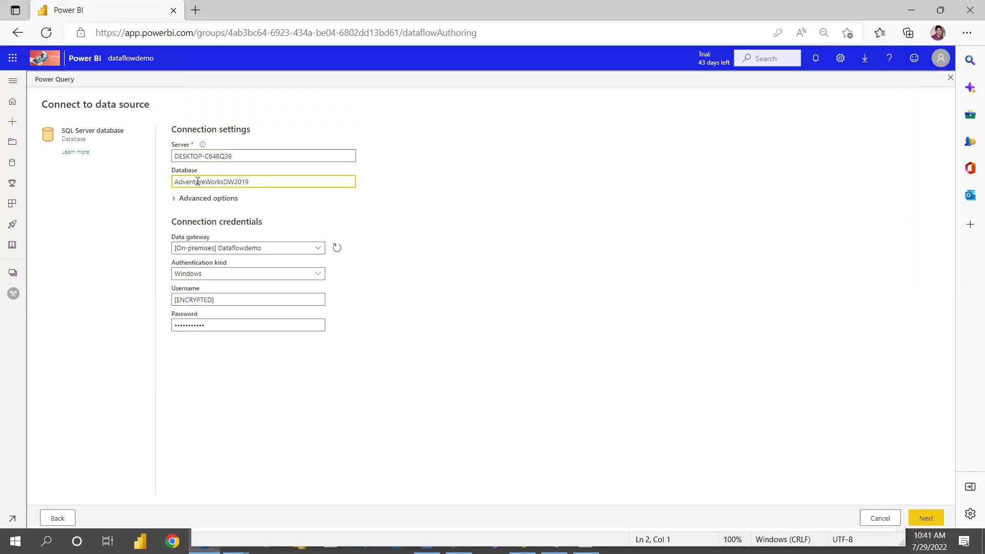
# Step: Set the authentication kind to Windows after briefly trying Basic
pyautogui.click(223, 278)
pyautogui.click(189, 302)
pyautogui.click(213, 276)
pyautogui.click(195, 288)
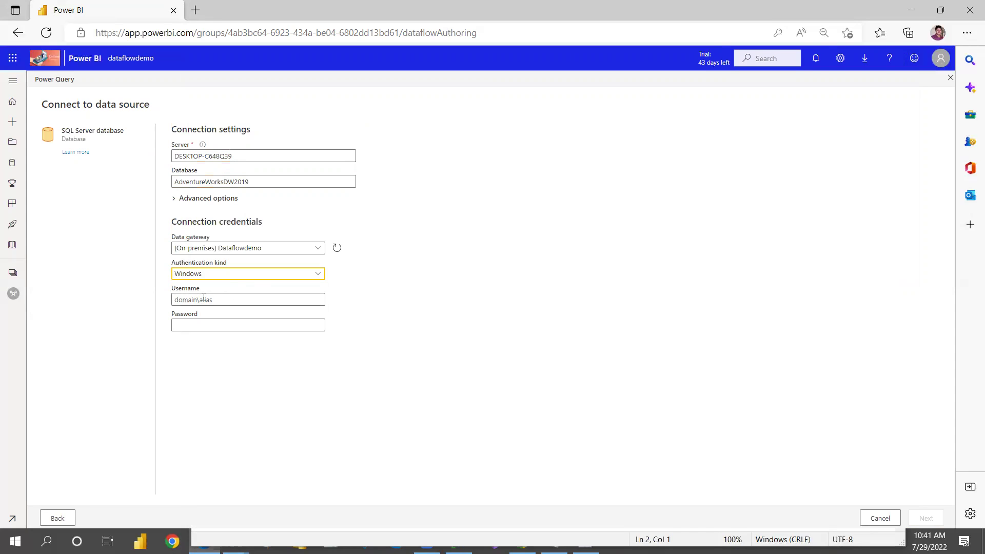
pyautogui.hotkey('alt', 'Tab')
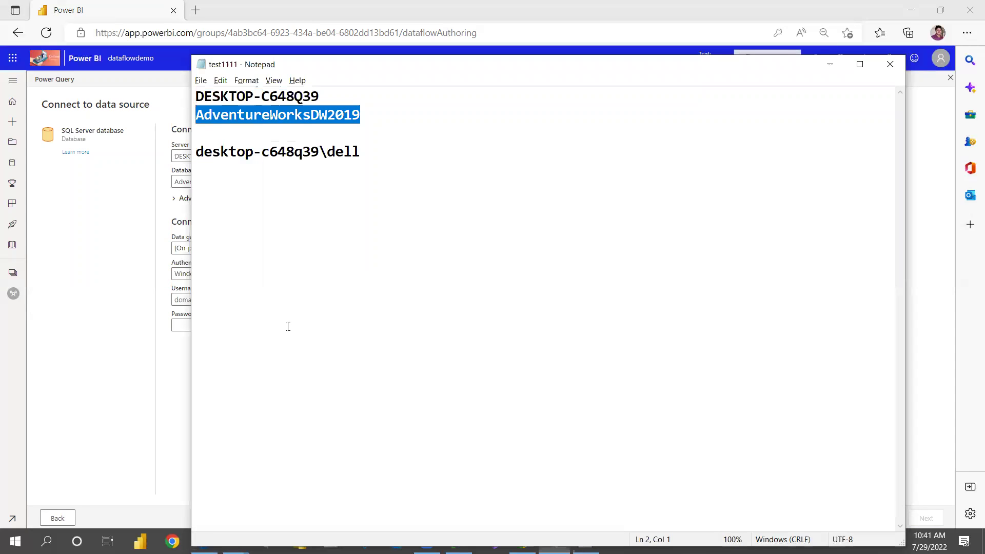
pyautogui.click(115, 286)
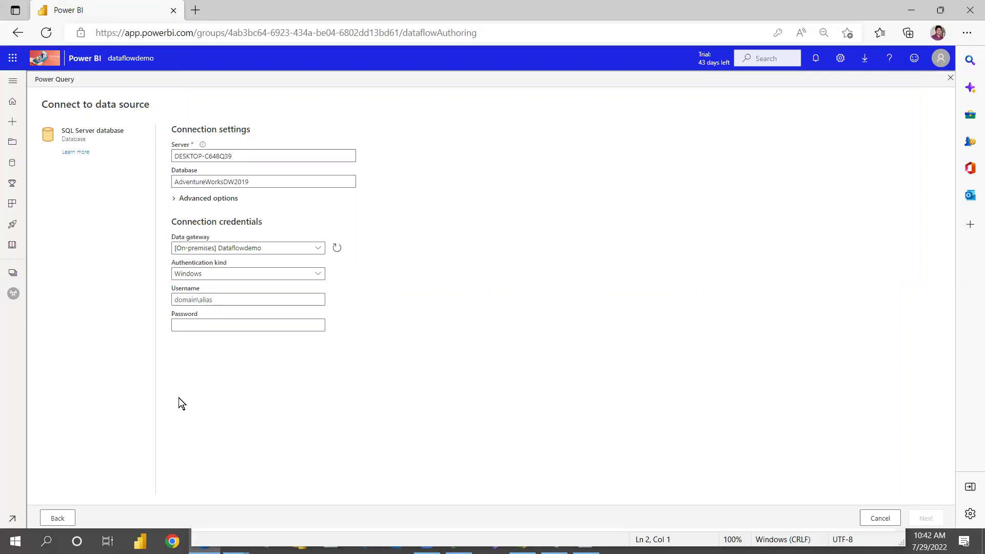
pyautogui.click(16, 541)
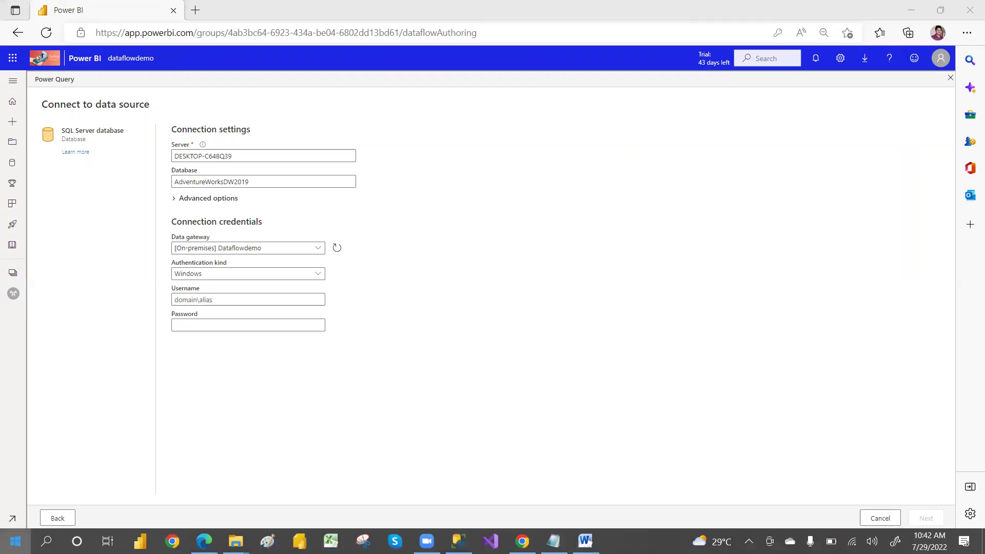
# Step: Run whoami in Command Prompt to get the signed-in domain\user name, then minimize it
pyautogui.write('run')
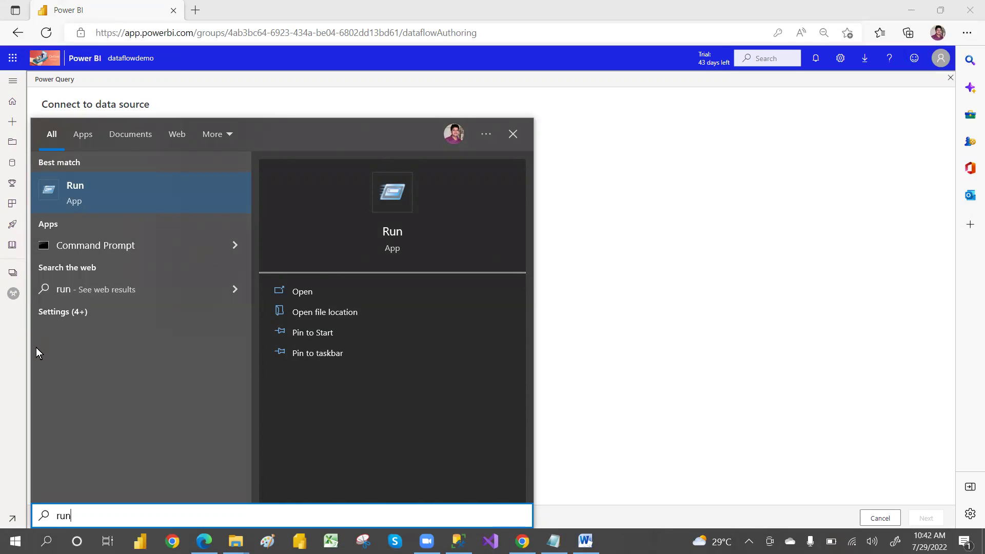
pyautogui.click(105, 245)
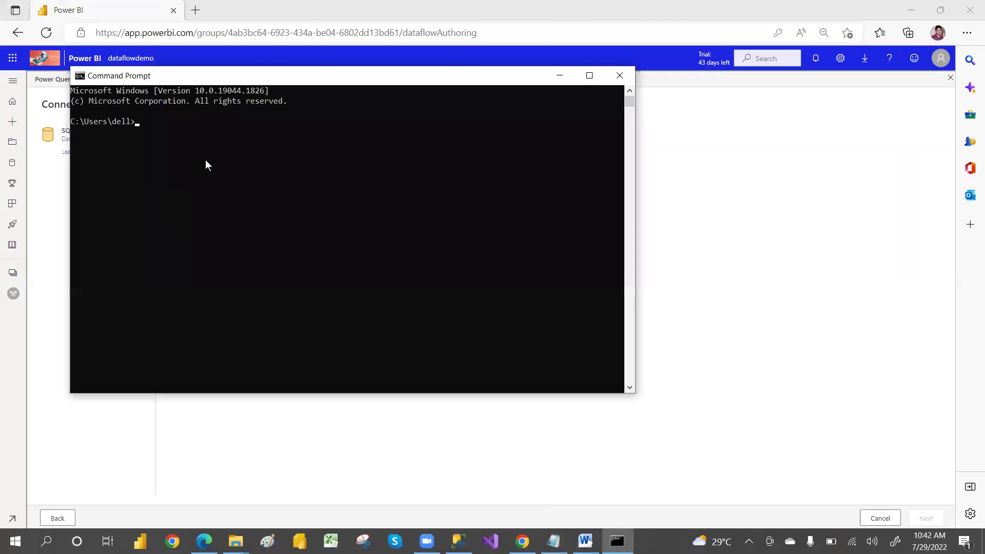
pyautogui.write('whoami')
pyautogui.press('Return')
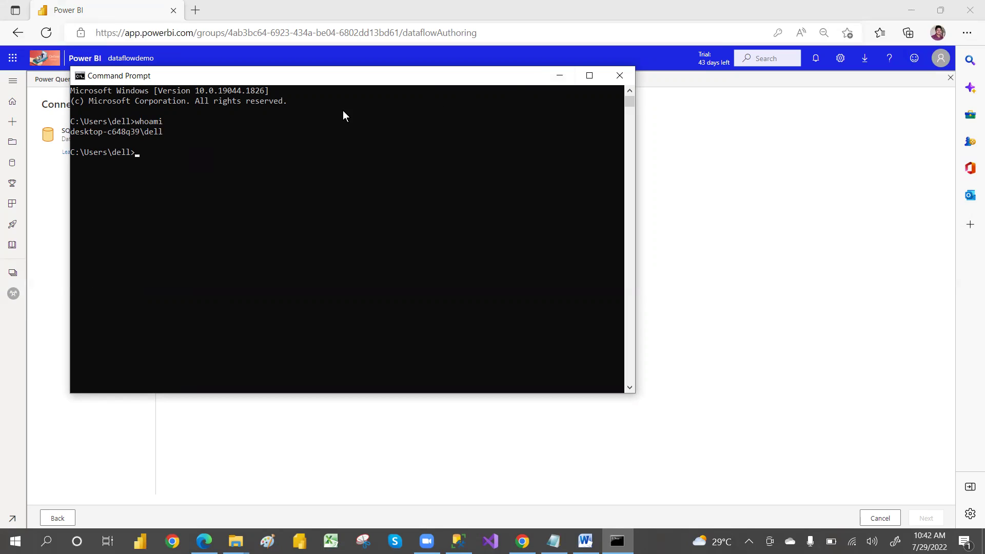
pyautogui.click(559, 76)
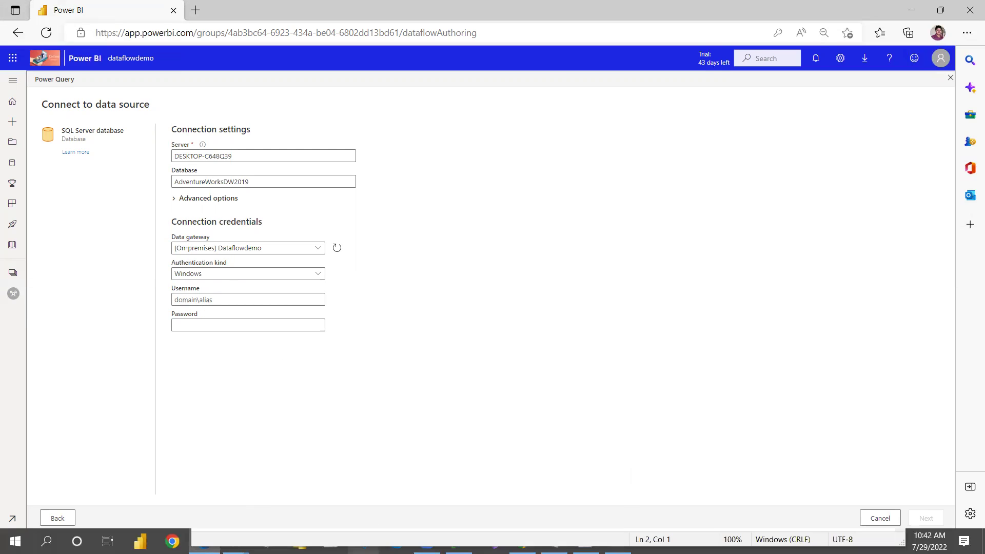
# Step: Paste the username from the notes, enter the account password, and submit the connection
pyautogui.hotkey('alt', 'Tab')
pyautogui.hotkey('alt', 'Tab')
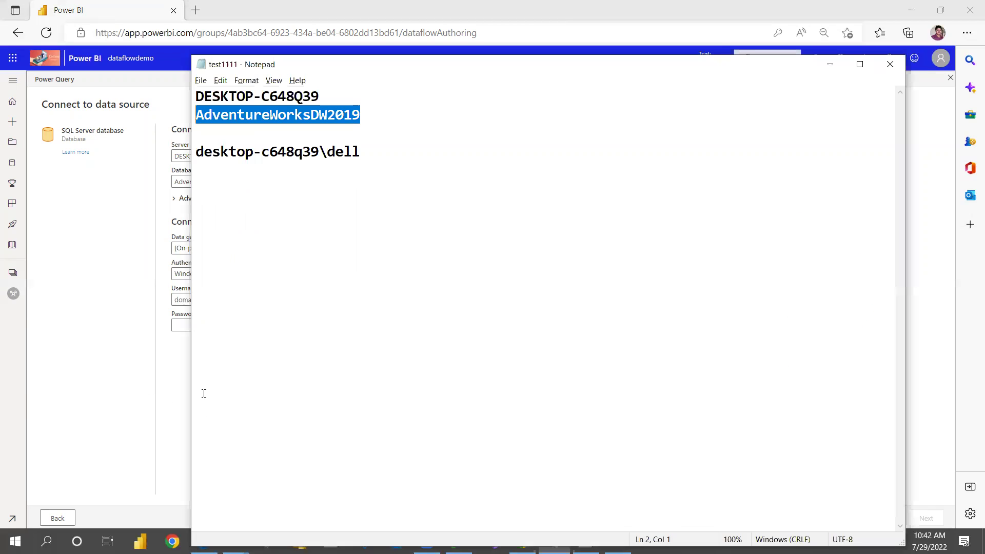
pyautogui.moveTo(344, 152); pyautogui.dragTo(143, 146)
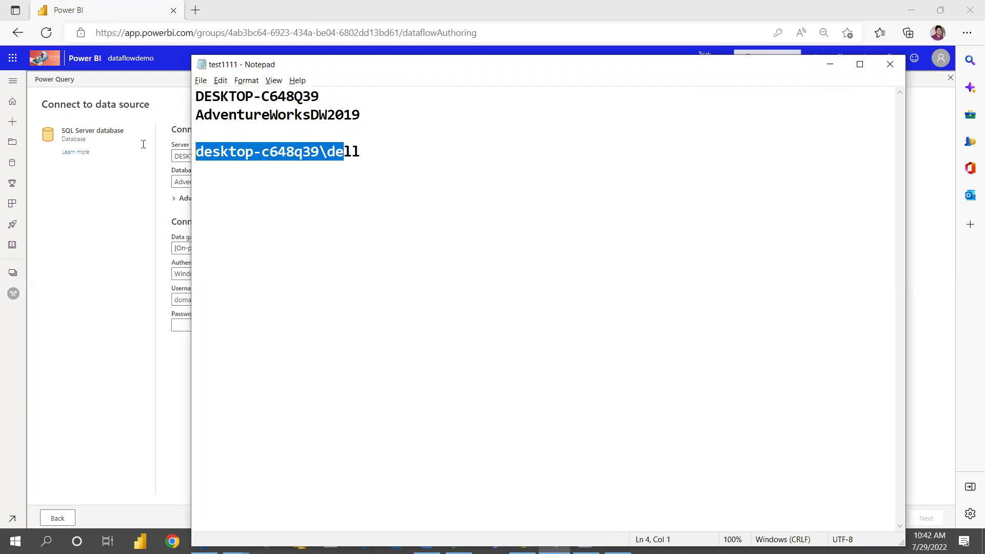
pyautogui.click(360, 152)
pyautogui.moveTo(361, 151); pyautogui.dragTo(189, 155)
pyautogui.click(177, 214)
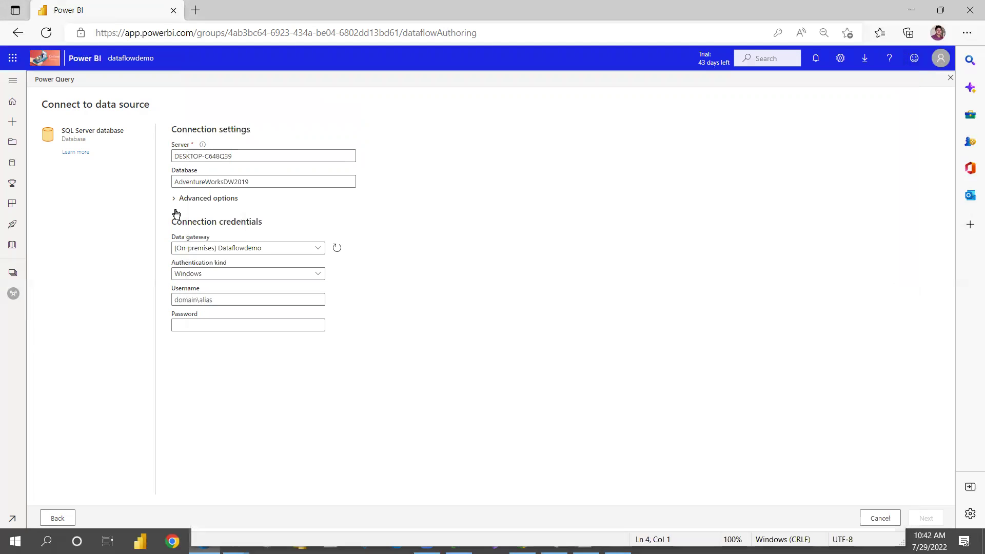
pyautogui.click(198, 297)
pyautogui.hotkey('ctrl', 'v')
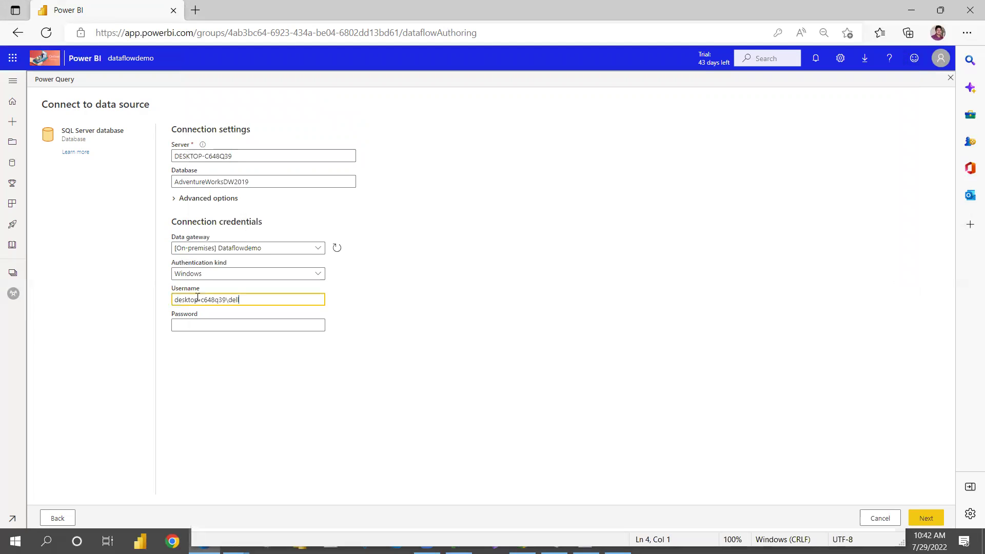
pyautogui.click(186, 325)
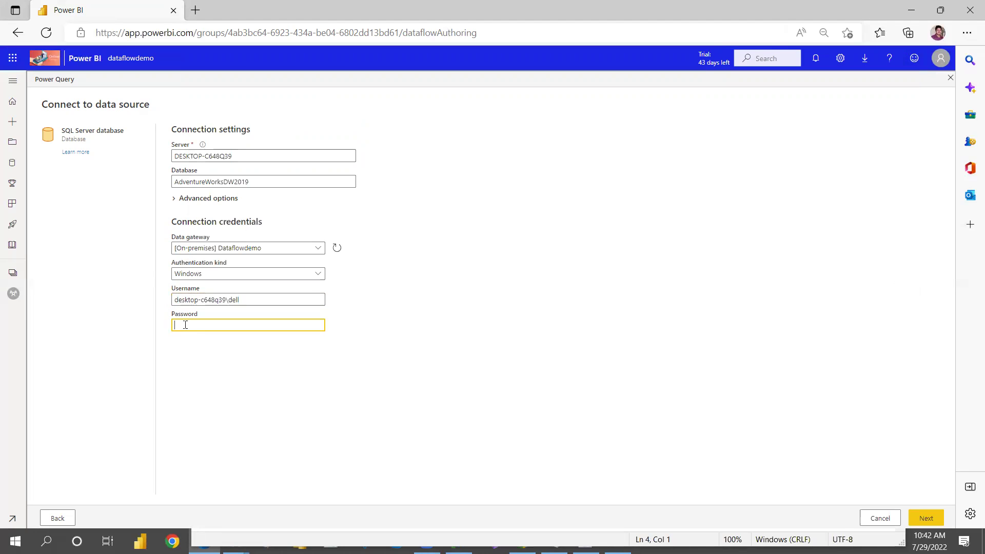
pyautogui.write('•••••••••••')
pyautogui.click(927, 519)
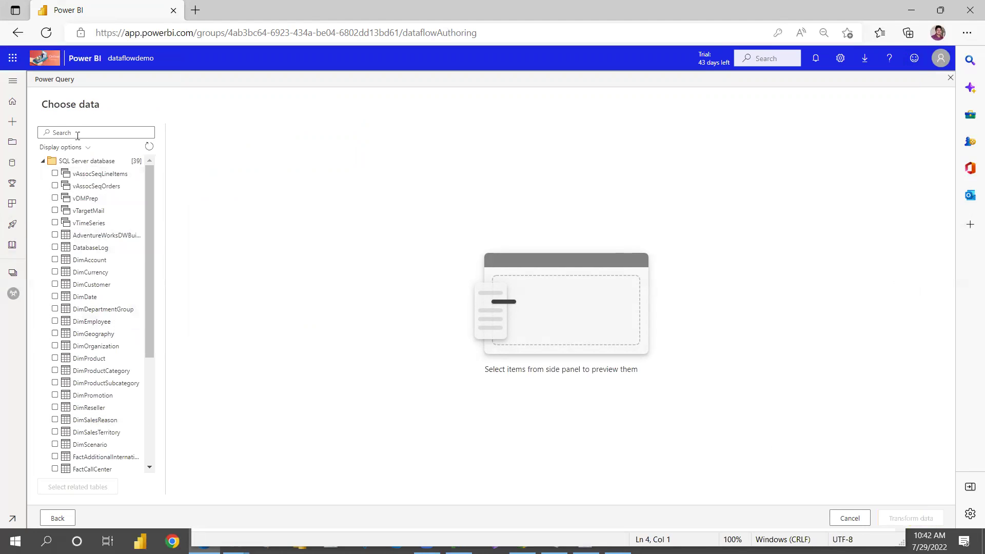
# Step: Search for and tick DimDate and FactInternetSales, then choose Transform data
pyautogui.click(77, 132)
pyautogui.write('dimdate')
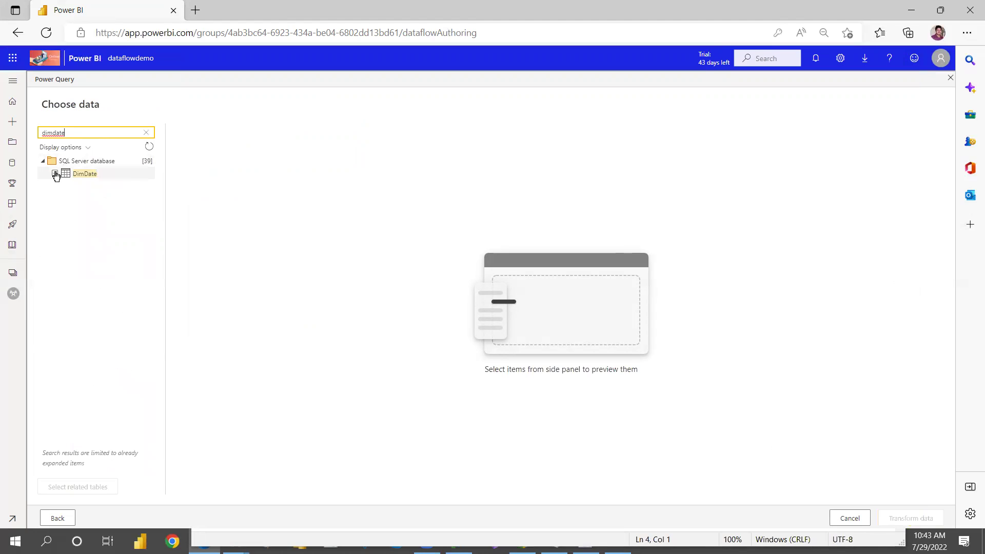
pyautogui.click(56, 174)
pyautogui.click(83, 131)
pyautogui.press('BackSpace')
pyautogui.press('BackSpace')
pyautogui.press('BackSpace')
pyautogui.press('BackSpace')
pyautogui.press('BackSpace')
pyautogui.press('BackSpace')
pyautogui.press('BackSpace')
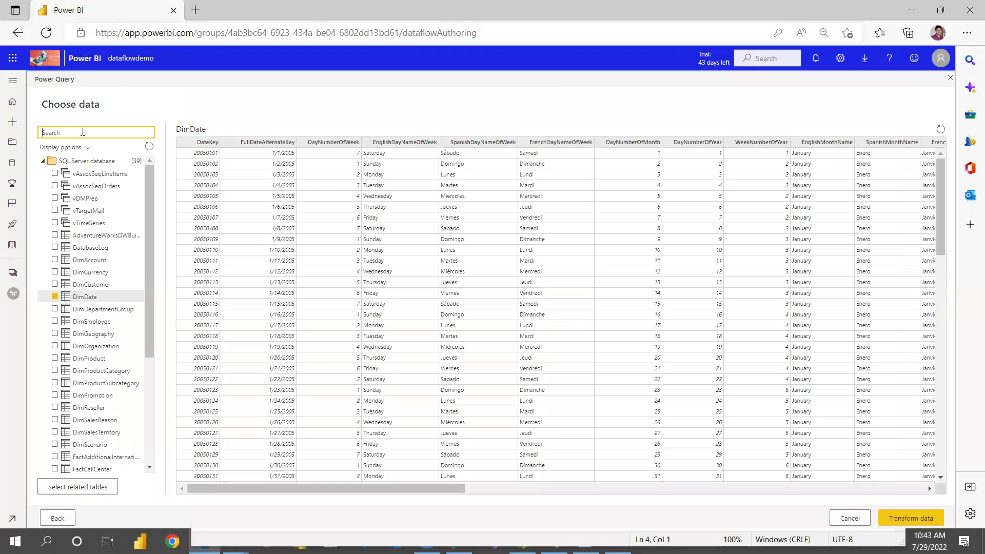
pyautogui.write('fact')
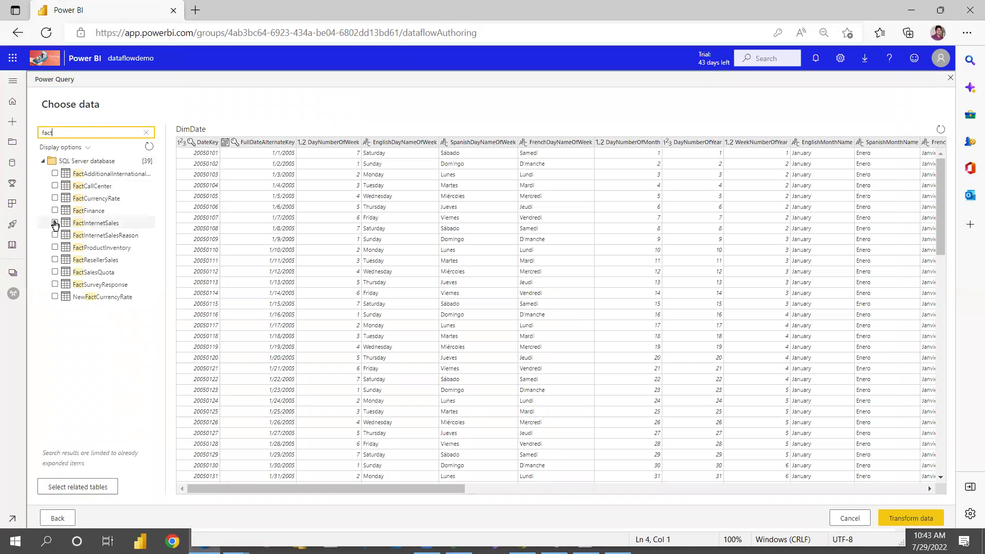
pyautogui.click(54, 223)
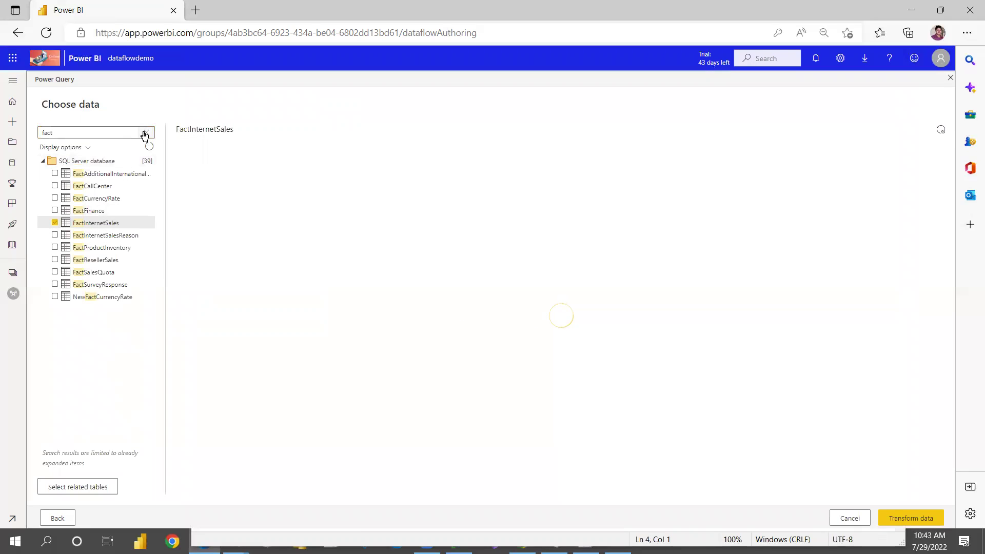
pyautogui.click(145, 132)
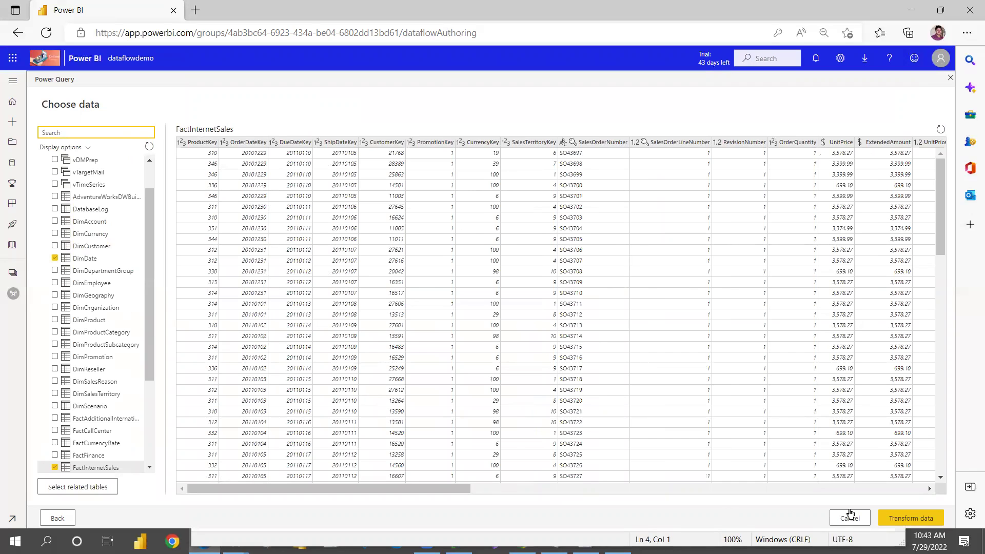
pyautogui.click(917, 520)
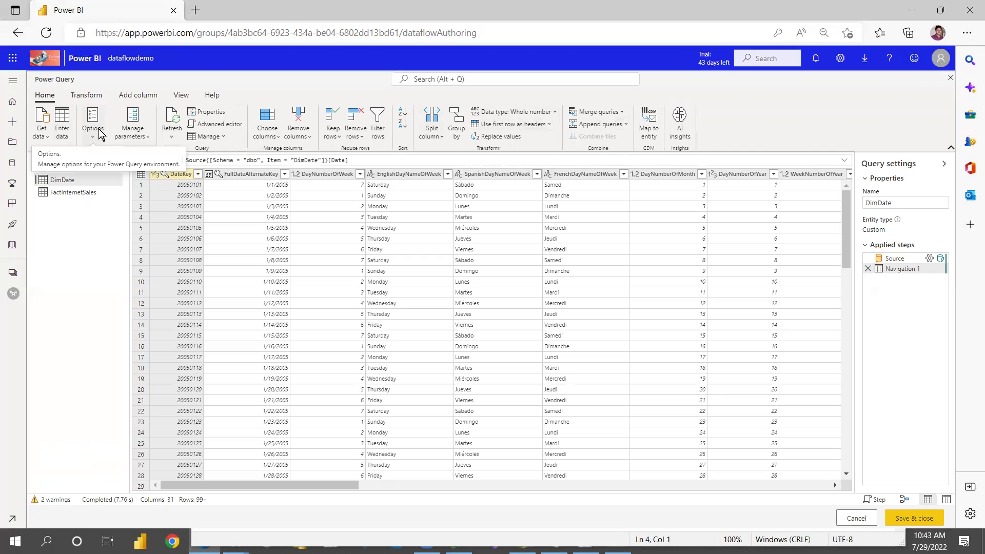
# Step: Open the Manage parameters dropdown on the Power Query Home ribbon
pyautogui.click(151, 137)
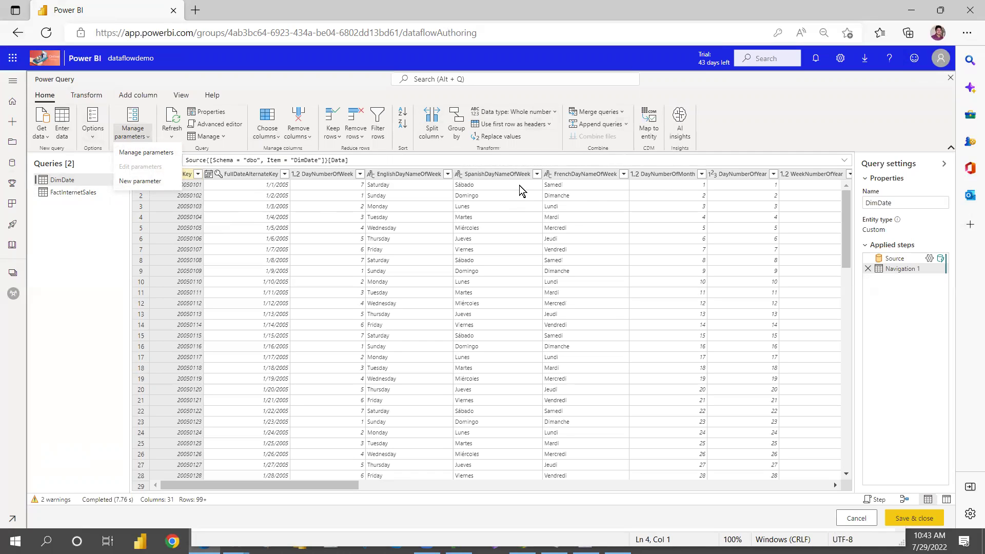
# Step: Drop SpanishDayNameOfWeek, FrenchDayNameOfWeek and SpanishMonthName from DimDate, leaving 28 columns
pyautogui.click(494, 174)
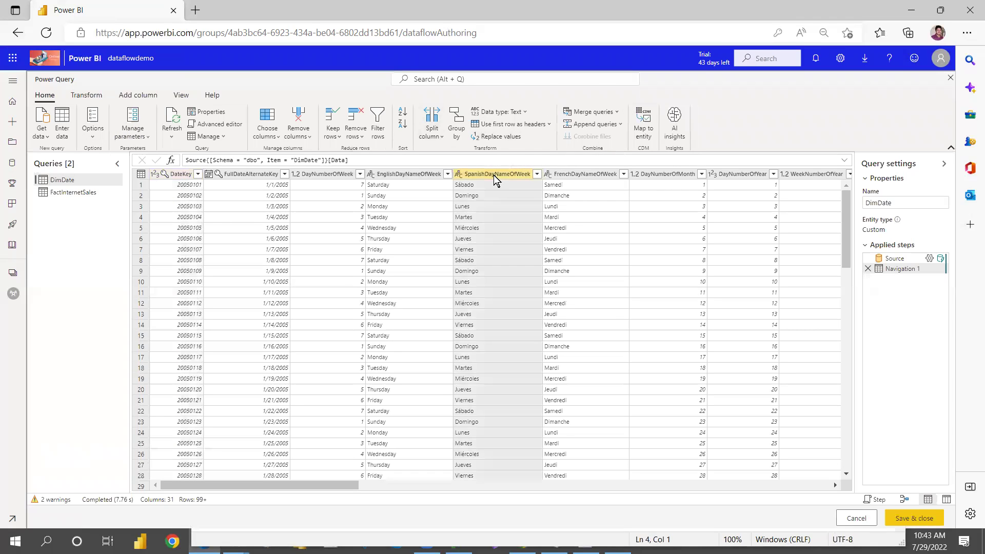
pyautogui.click(405, 176)
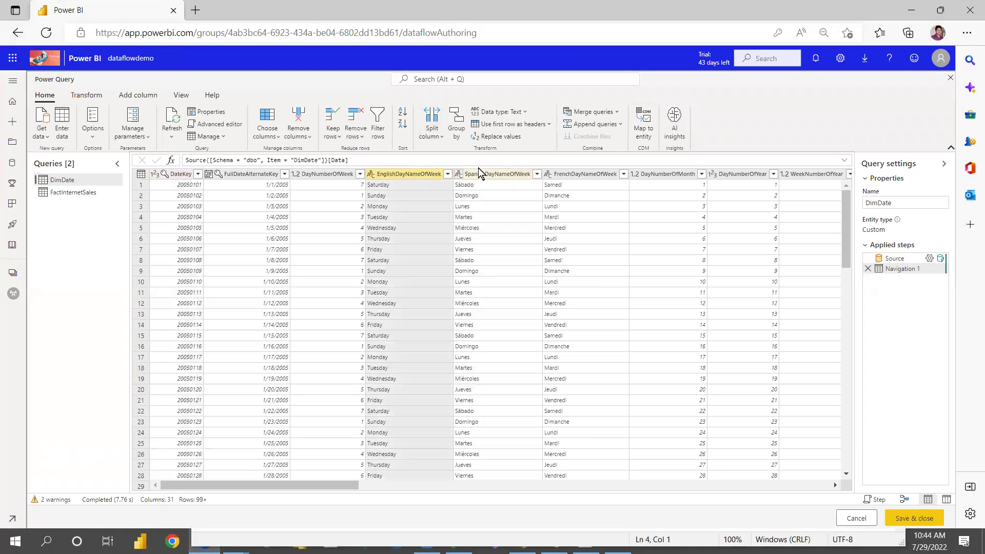
pyautogui.click(489, 170)
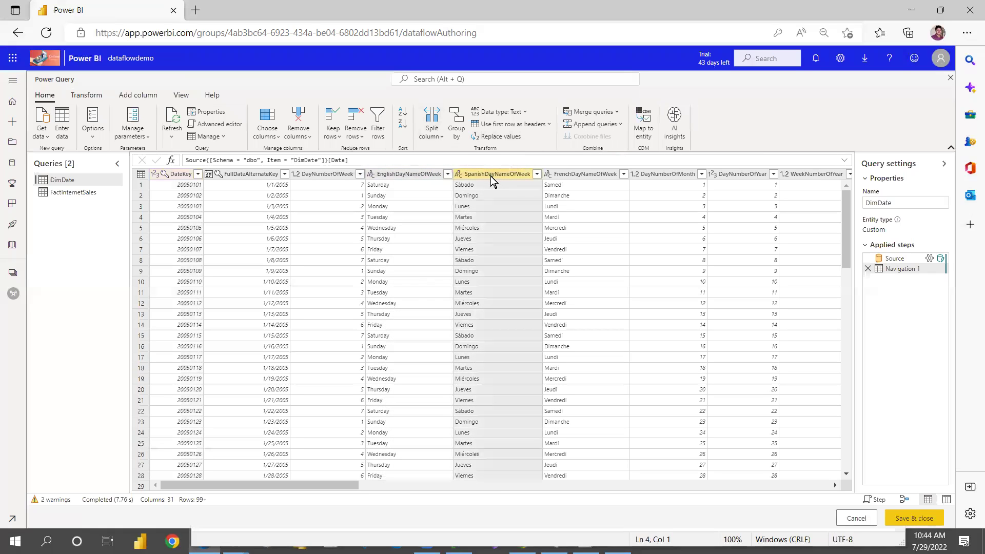
pyautogui.hotkey('shift', 'Right')
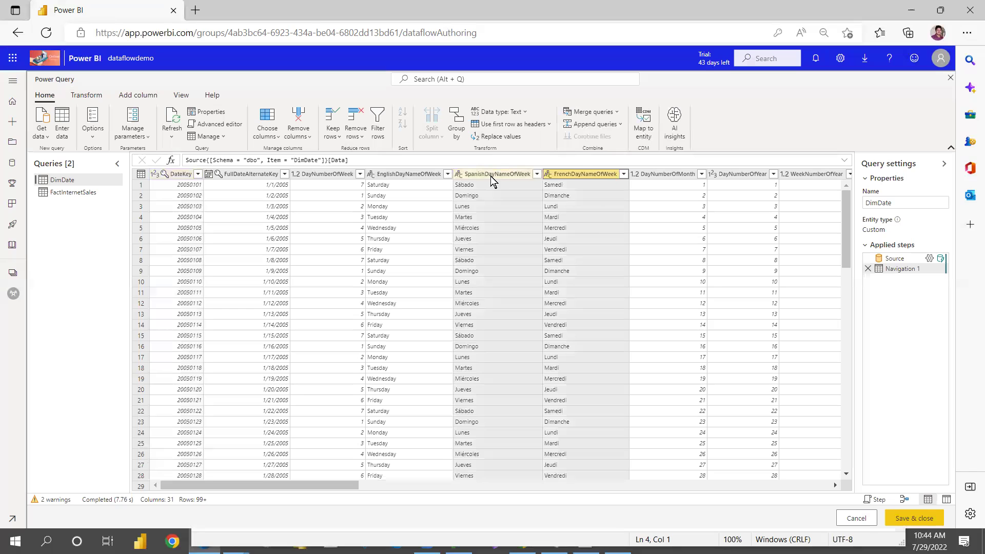
pyautogui.rightClick(490, 176)
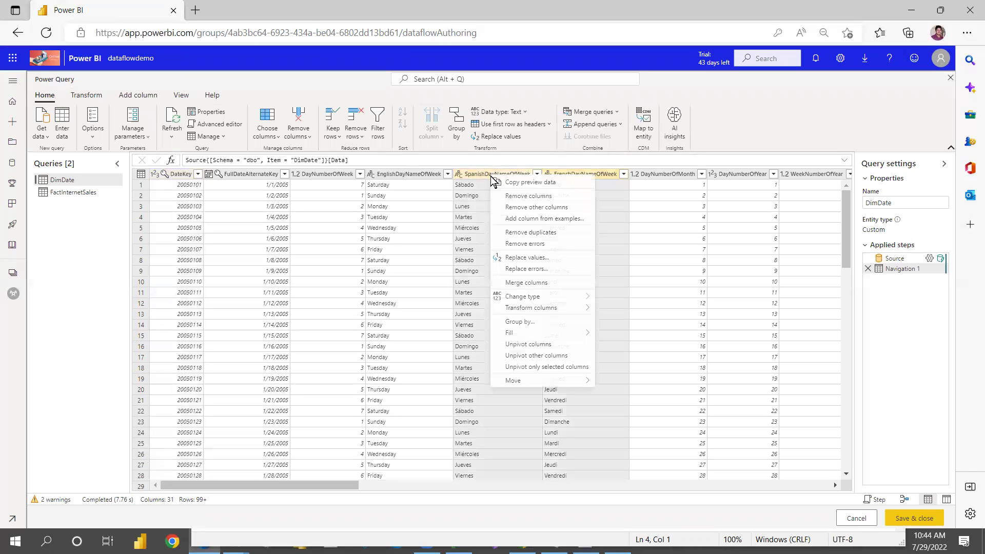
pyautogui.click(535, 198)
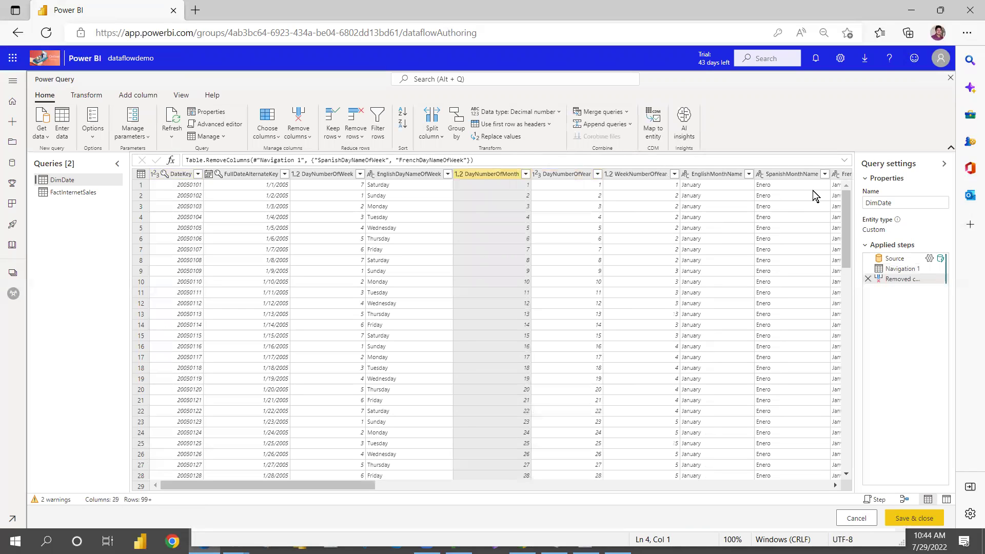
pyautogui.rightClick(778, 174)
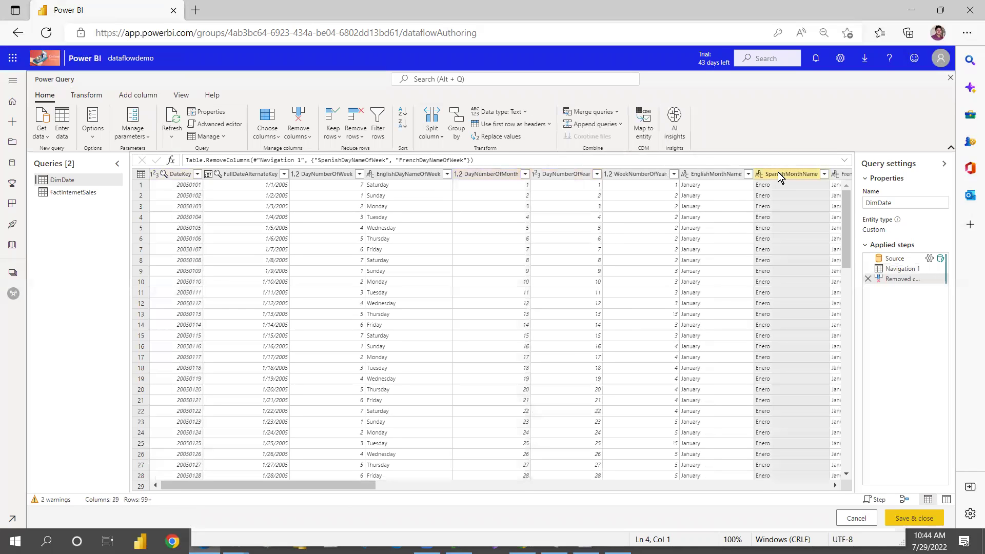
pyautogui.click(724, 198)
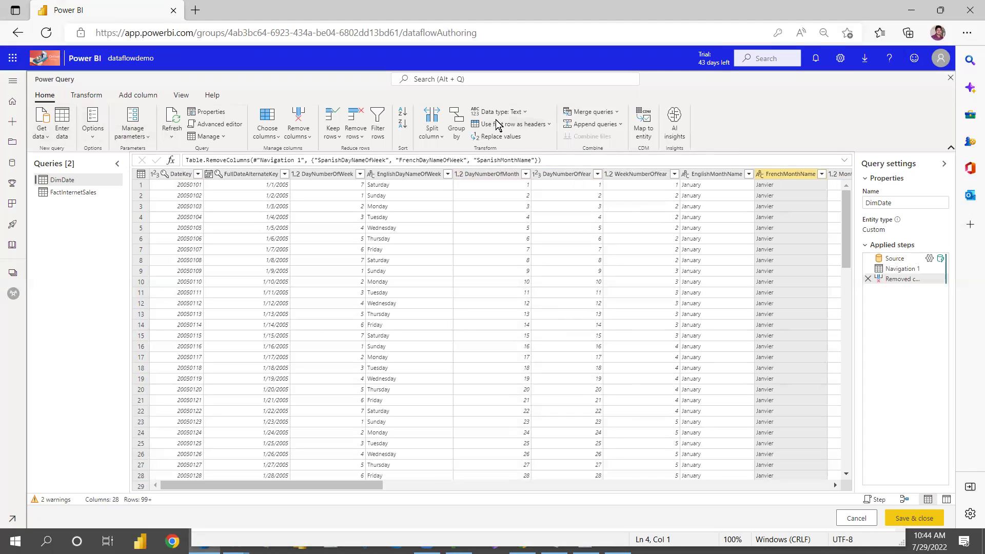
# Step: Save and close the edited dataflow under the name 'adsalesdataflowdemo'
pyautogui.click(913, 519)
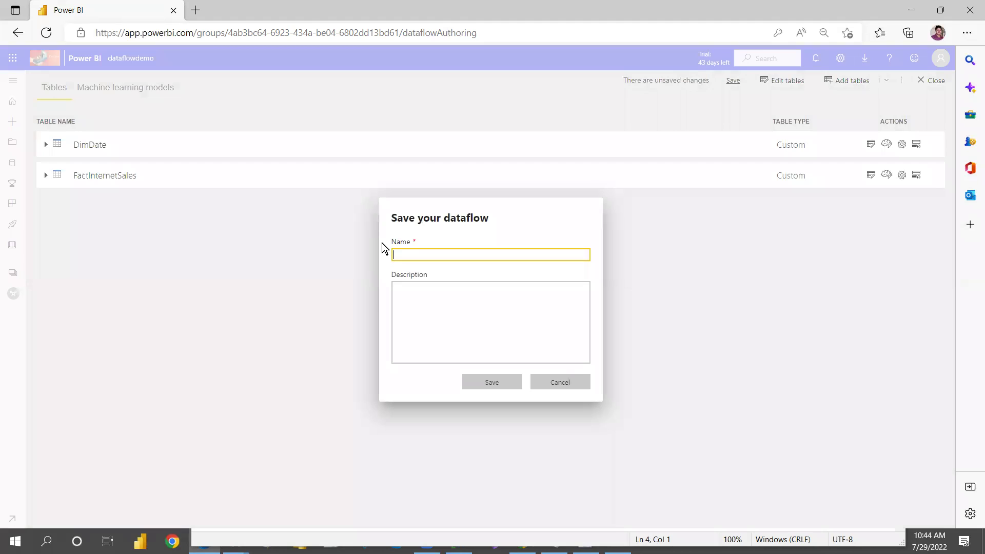
pyautogui.write('adsalesdataflowdemo')
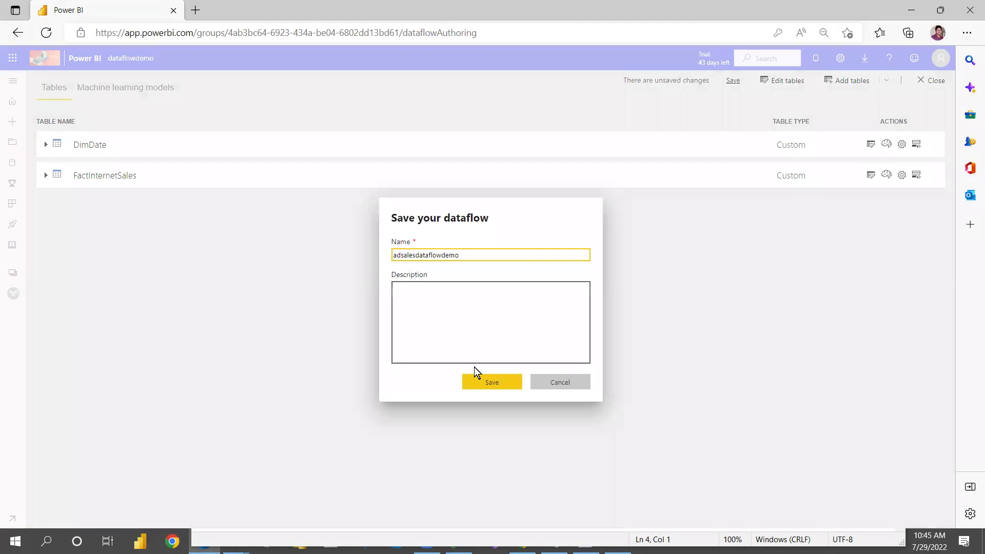
pyautogui.click(501, 387)
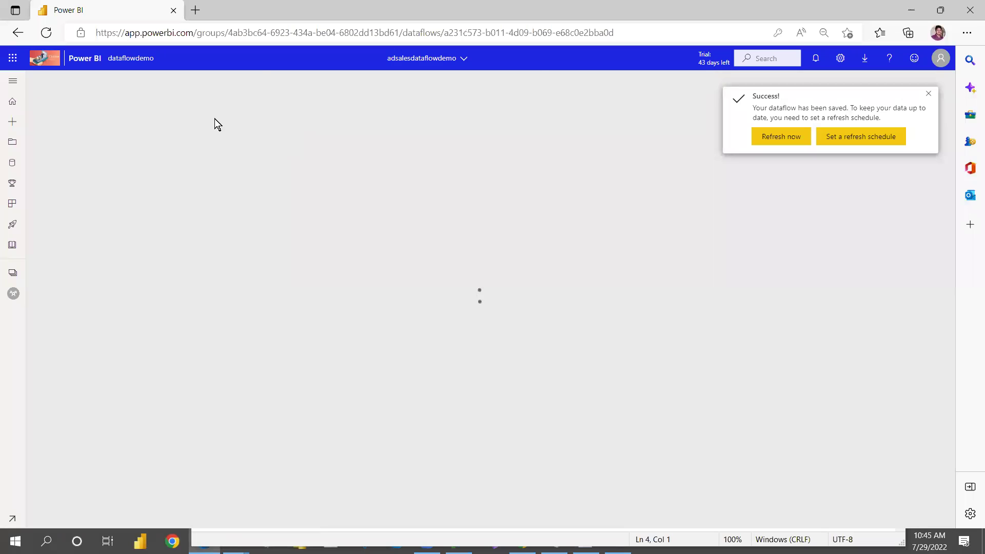
# Step: Open adsalesdataflowdemo's settings and check its SQL Server source maps through the Dataflowdemo gateway
pyautogui.click(876, 139)
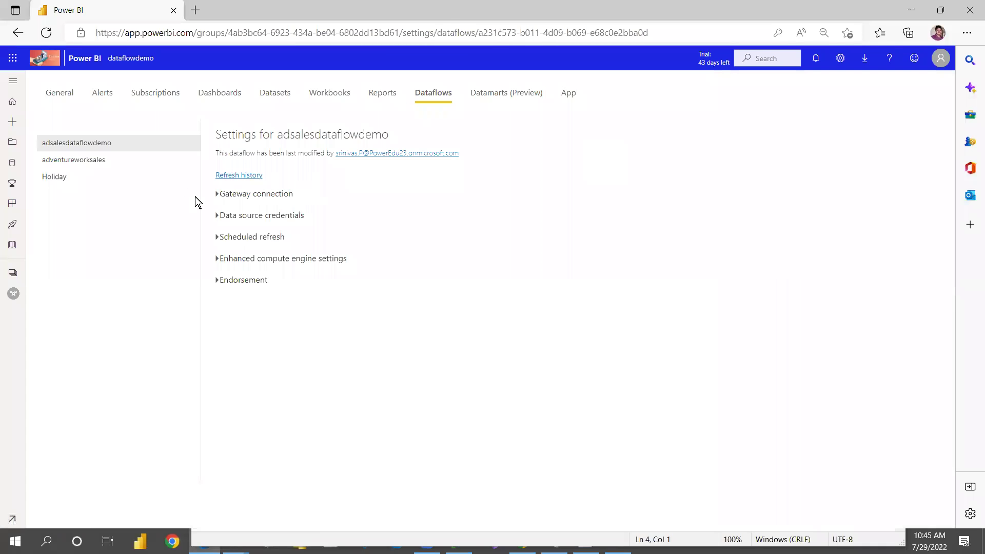
pyautogui.click(216, 194)
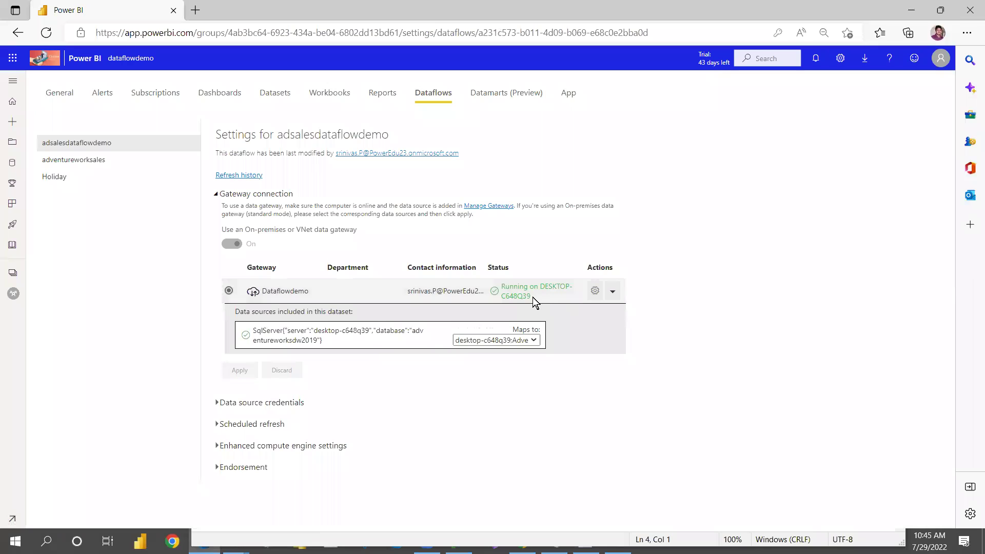
pyautogui.click(534, 341)
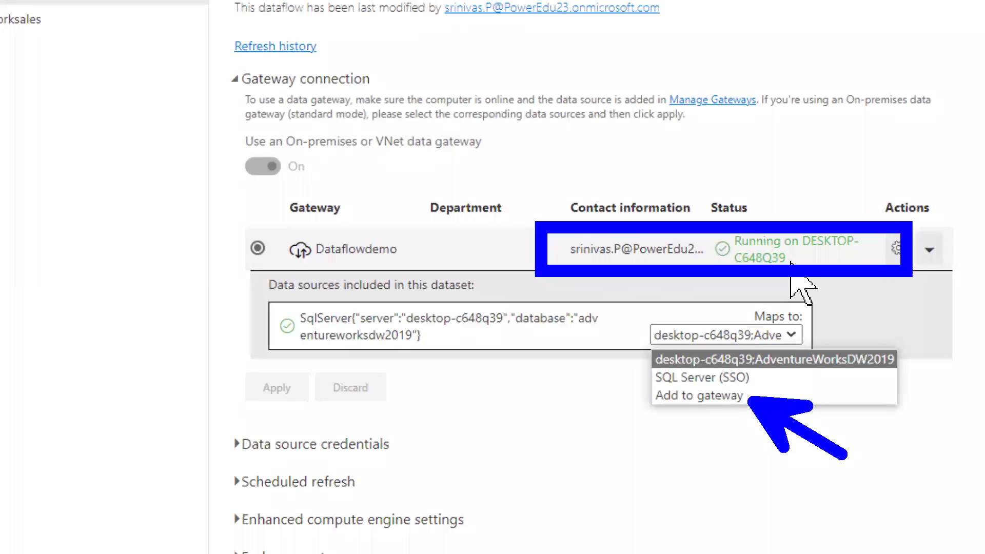
pyautogui.click(600, 282)
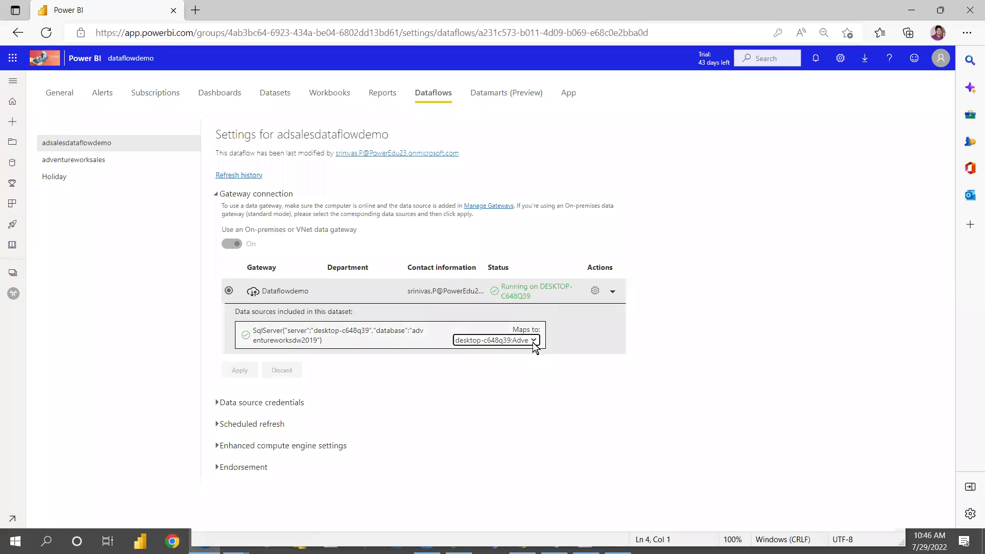
pyautogui.click(534, 342)
pyautogui.click(510, 375)
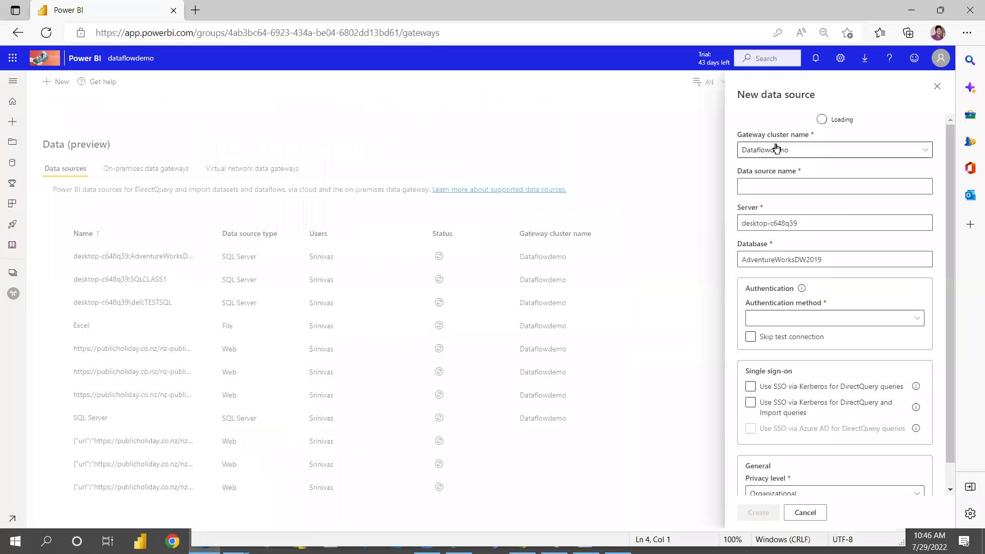
pyautogui.click(783, 184)
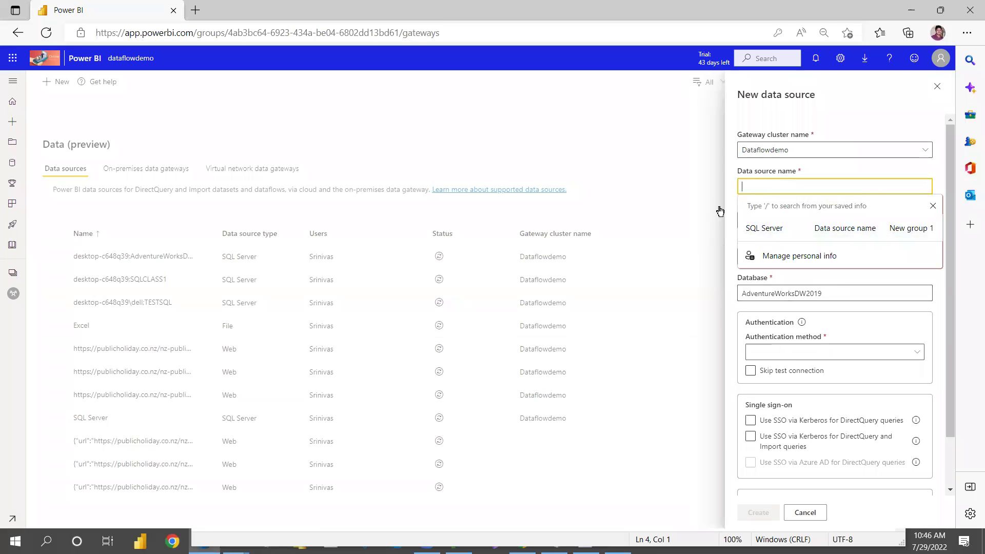
pyautogui.click(724, 229)
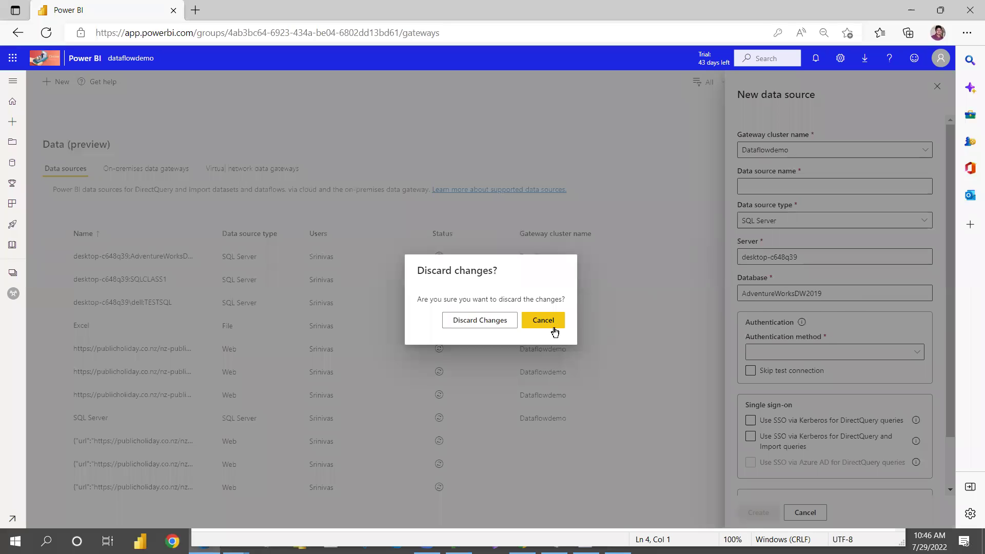
pyautogui.click(546, 327)
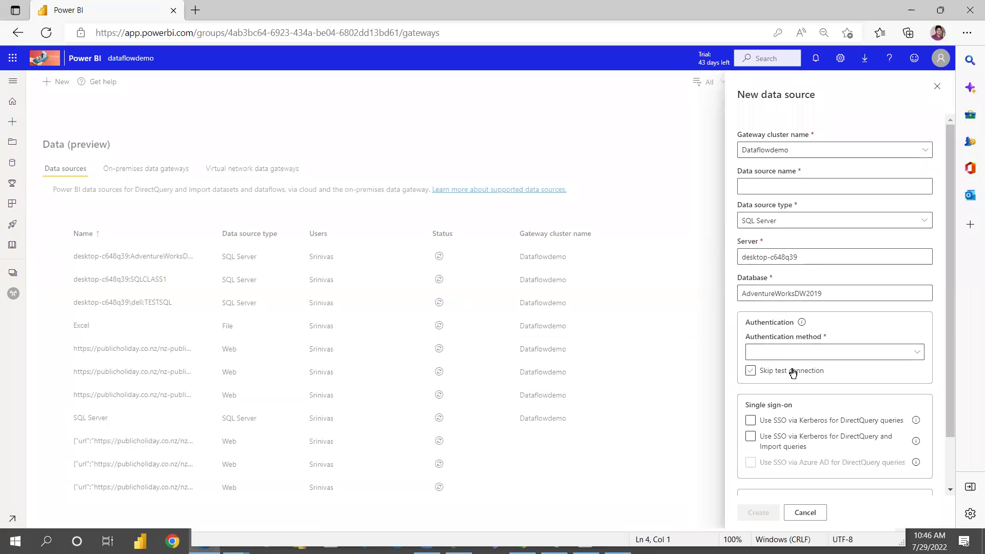
pyautogui.click(844, 353)
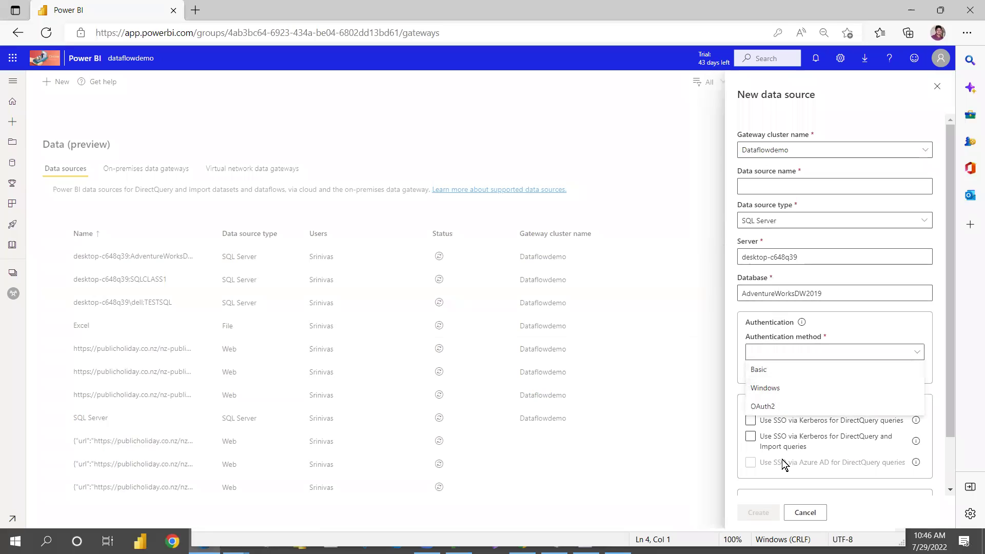
pyautogui.click(807, 512)
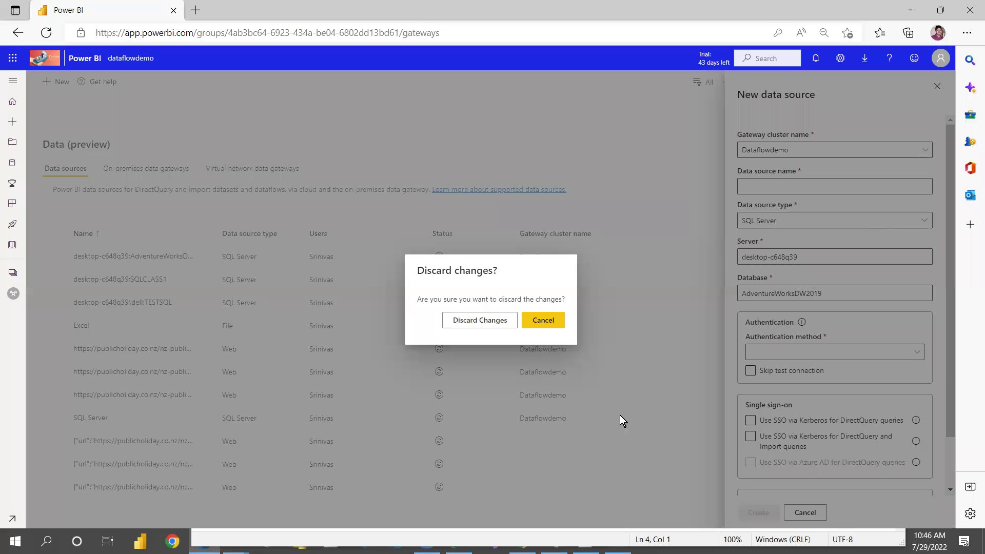
pyautogui.click(496, 322)
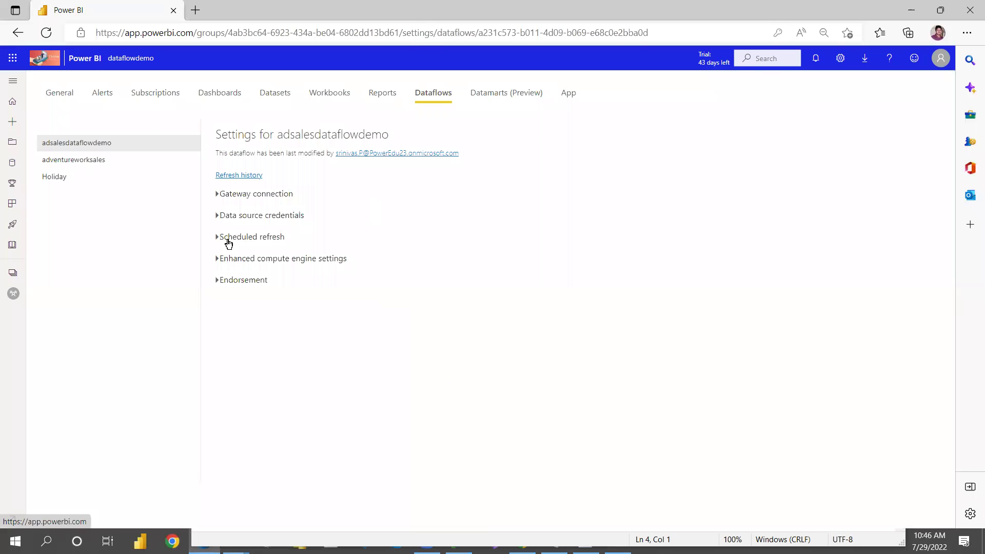
# Step: Glance at the gateway and credentials sections, then expand Scheduled refresh (Off, Daily, UTC)
pyautogui.click(218, 195)
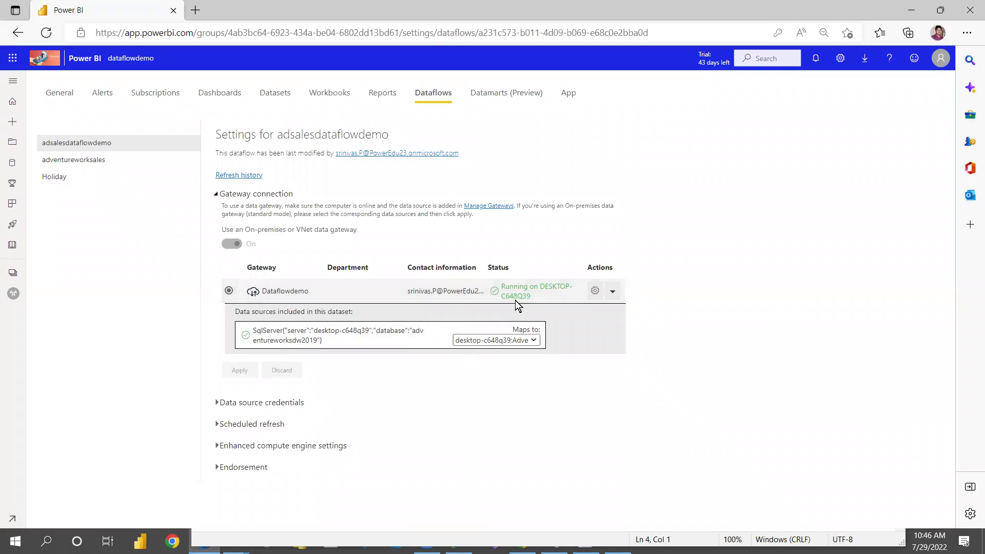
pyautogui.click(216, 194)
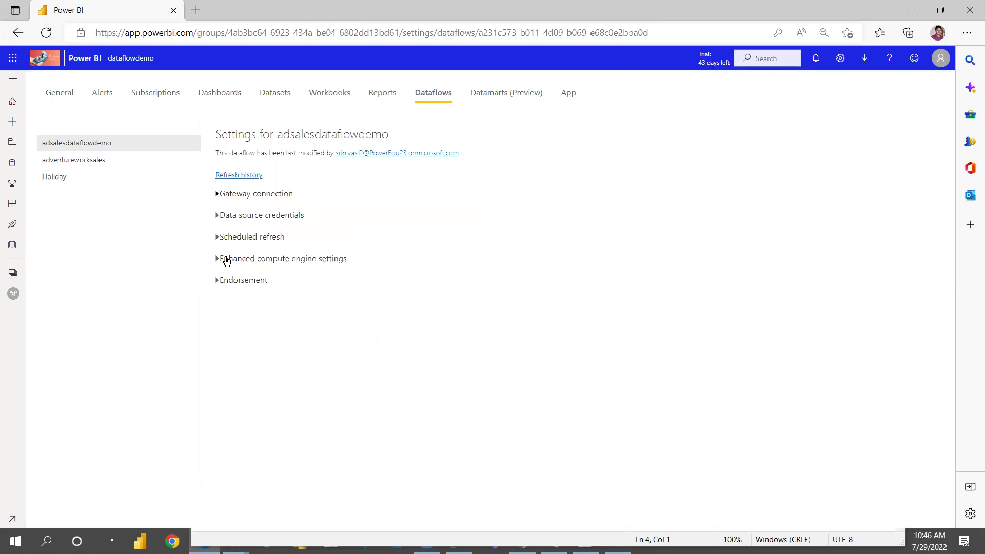
pyautogui.click(218, 215)
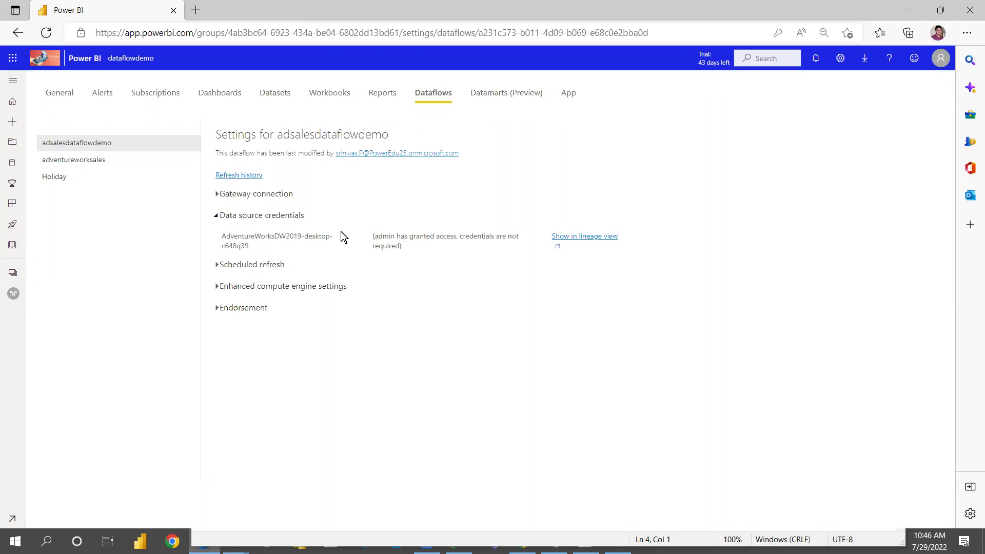
pyautogui.click(215, 217)
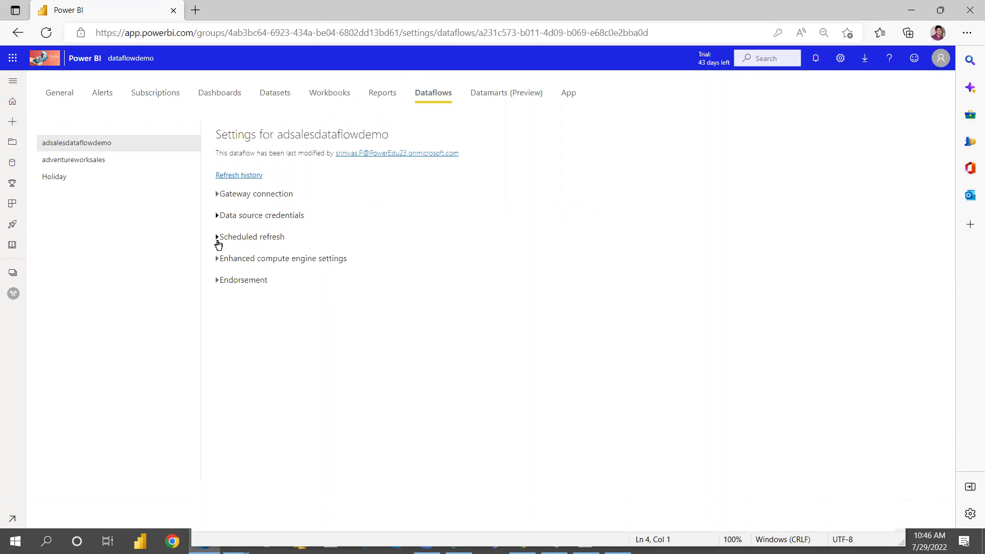
pyautogui.click(217, 239)
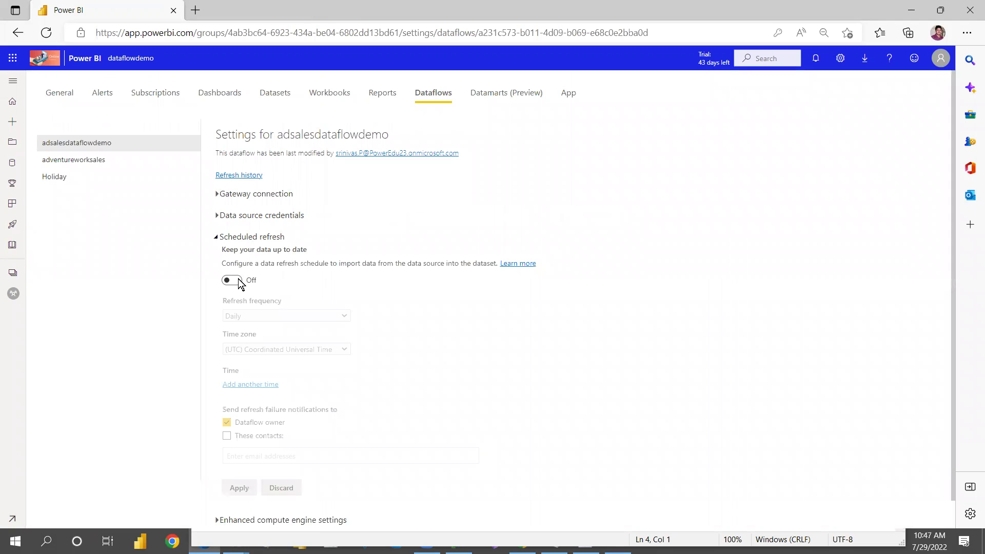
# Step: Turn on scheduled refresh with a daily refresh time of 7:30 PM
pyautogui.click(232, 280)
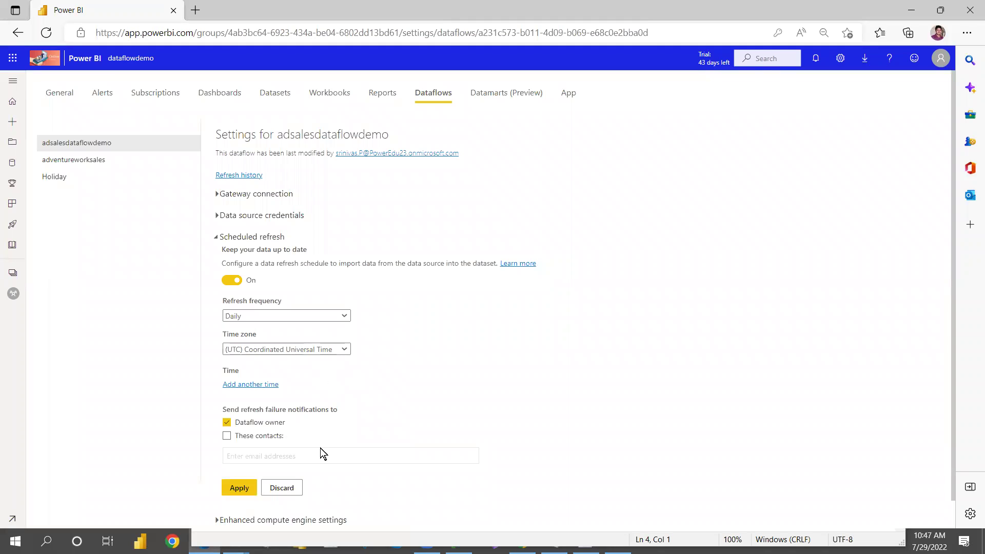
pyautogui.click(257, 385)
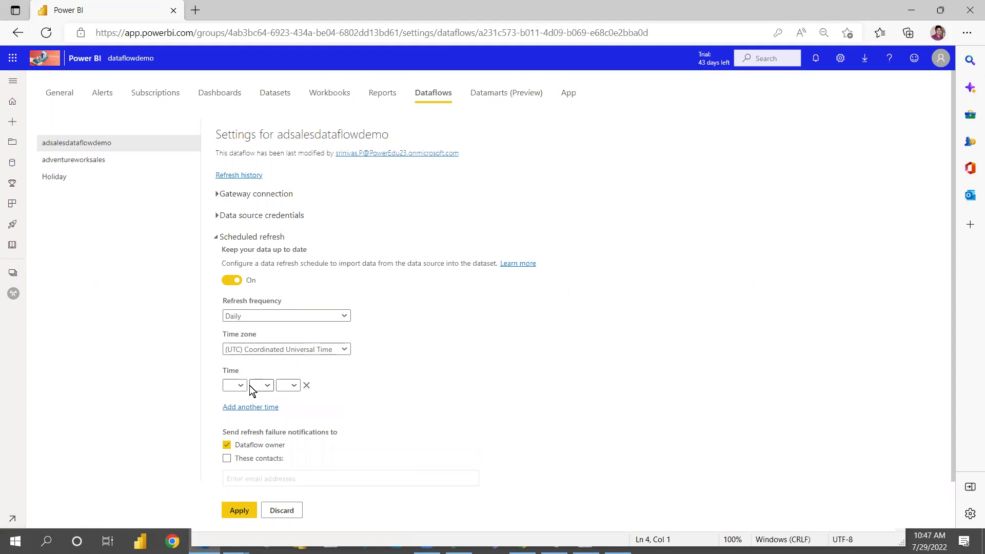
pyautogui.click(240, 388)
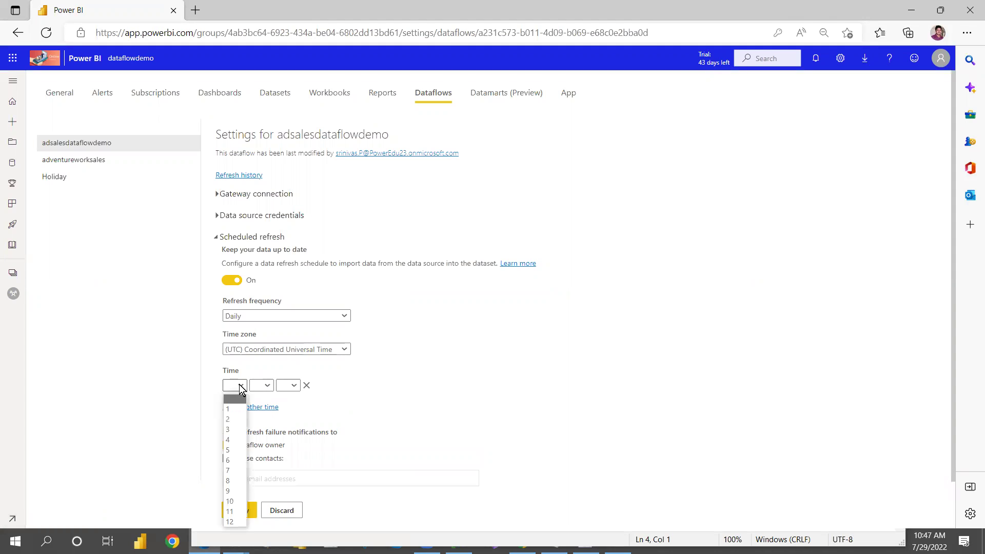
pyautogui.click(231, 471)
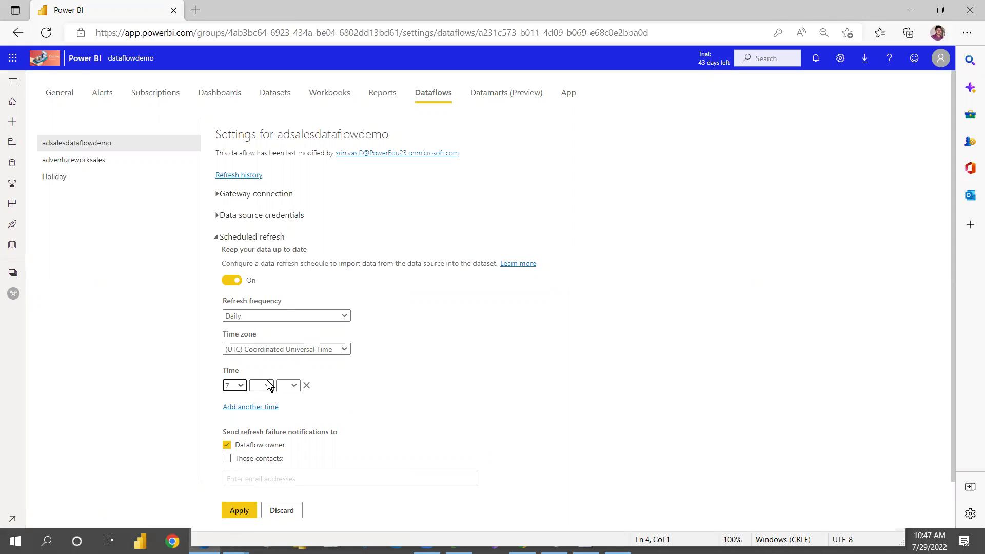
pyautogui.click(267, 387)
pyautogui.click(259, 419)
pyautogui.click(295, 390)
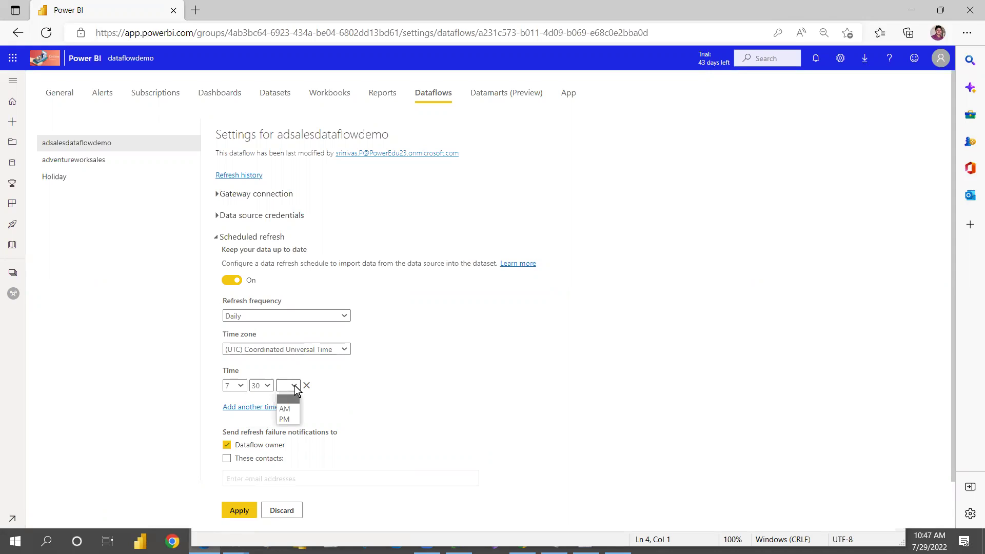
pyautogui.click(289, 418)
# Step: Remove the empty extra time slot, notify only the owner on failure, apply, and view refresh history
pyautogui.click(257, 407)
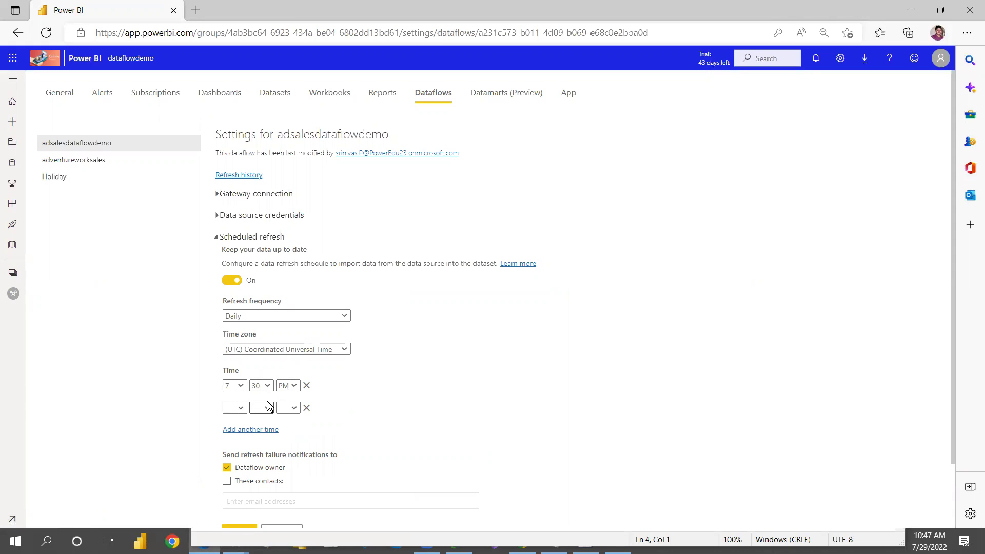
pyautogui.click(307, 409)
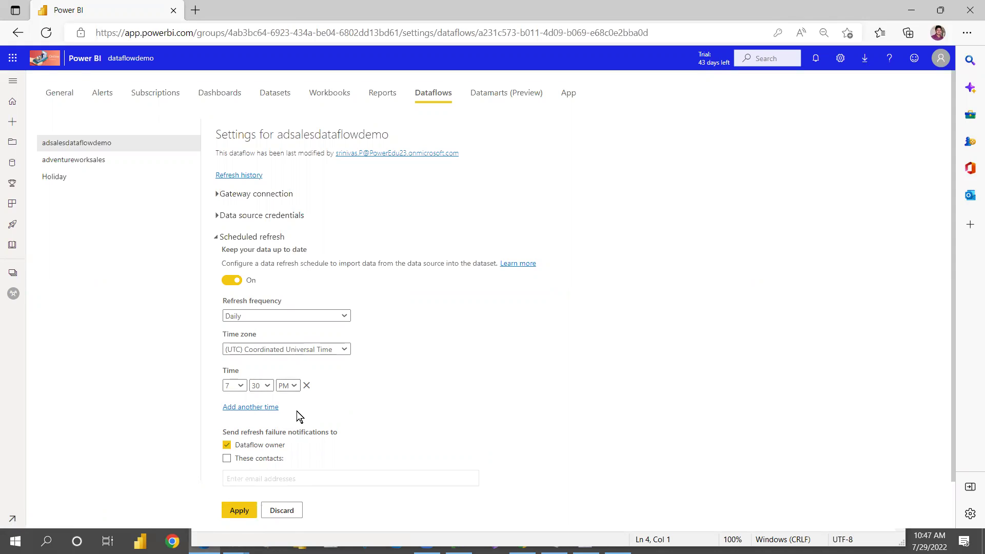
pyautogui.click(227, 459)
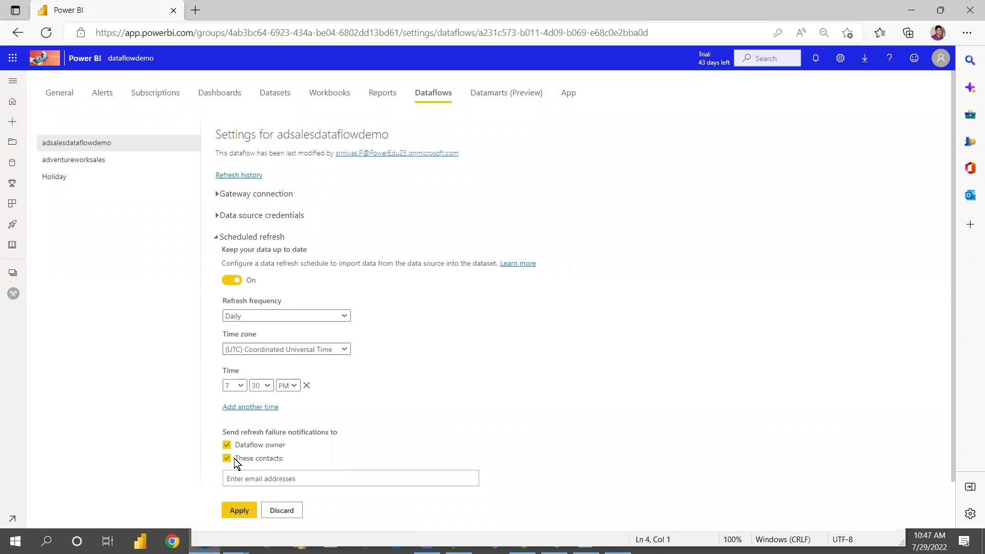
pyautogui.click(256, 478)
pyautogui.click(226, 458)
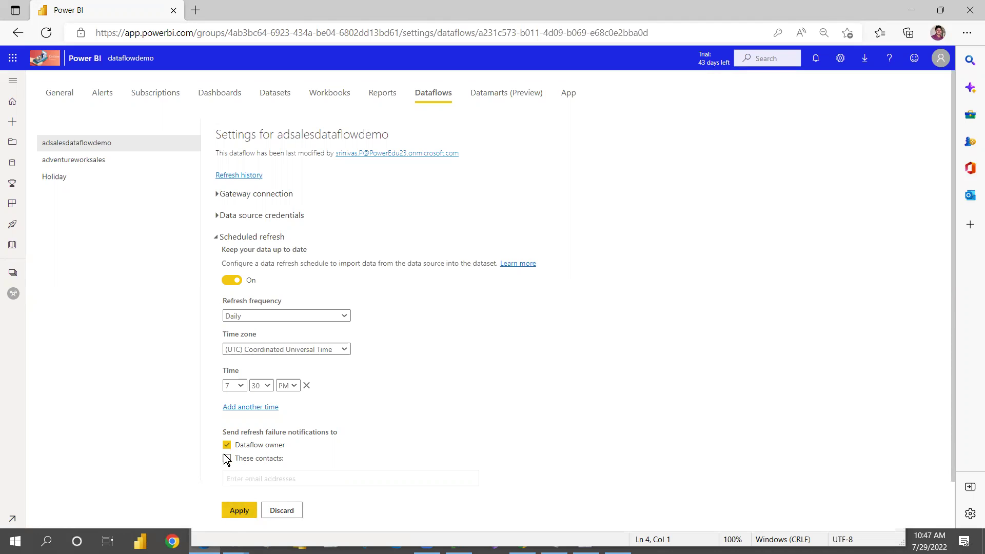
pyautogui.click(239, 511)
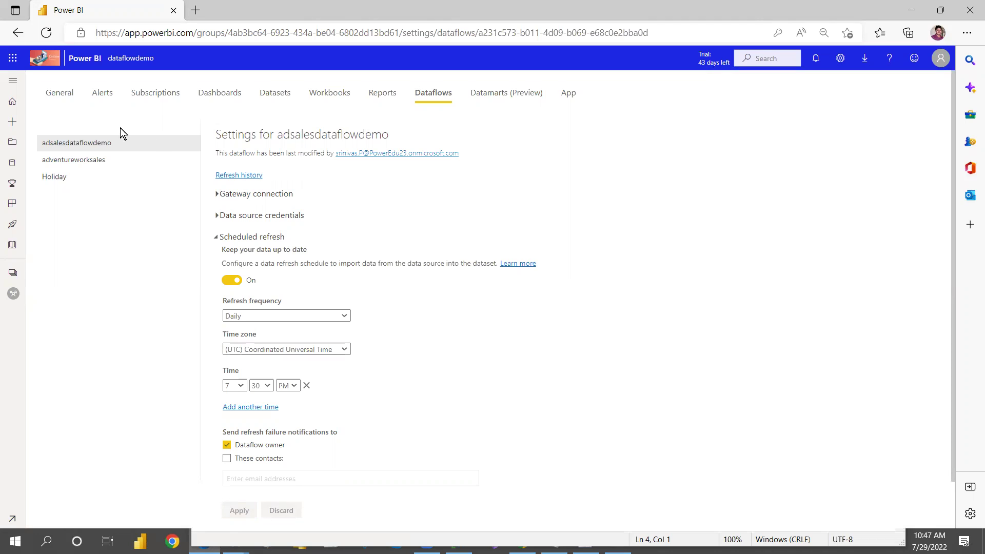
pyautogui.click(248, 174)
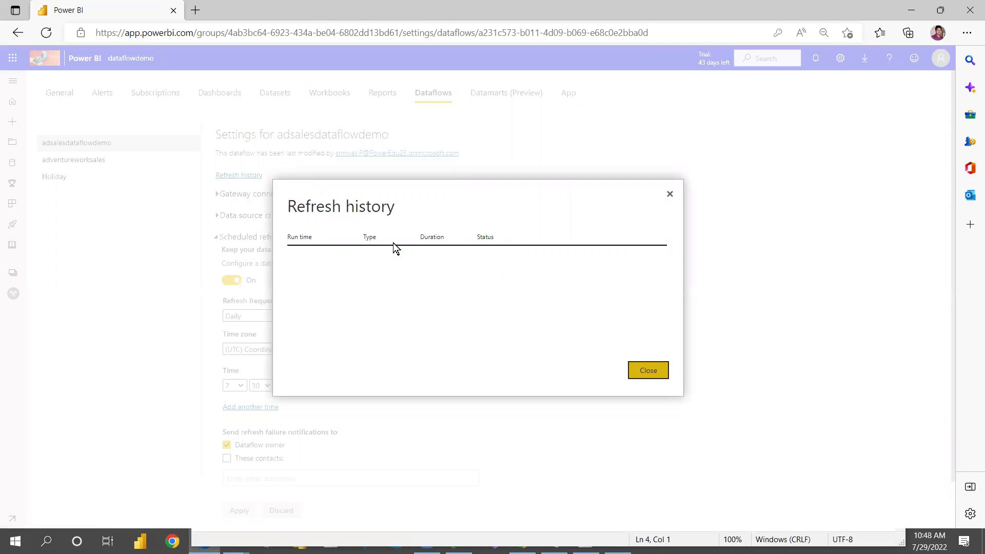
# Step: Go to the dataflowdemo workspace and trigger Refresh now on adsalesdataflowdemo
pyautogui.click(651, 374)
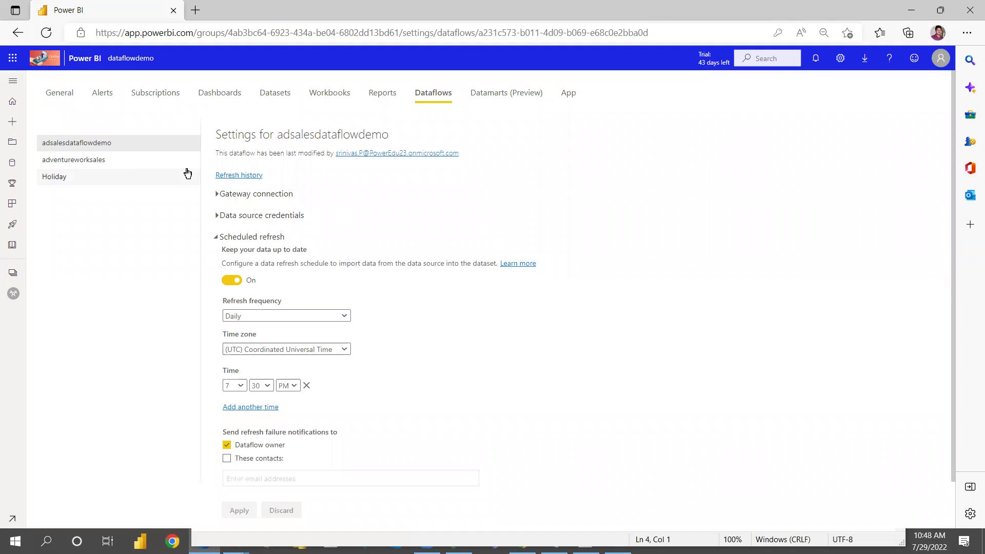
pyautogui.click(13, 276)
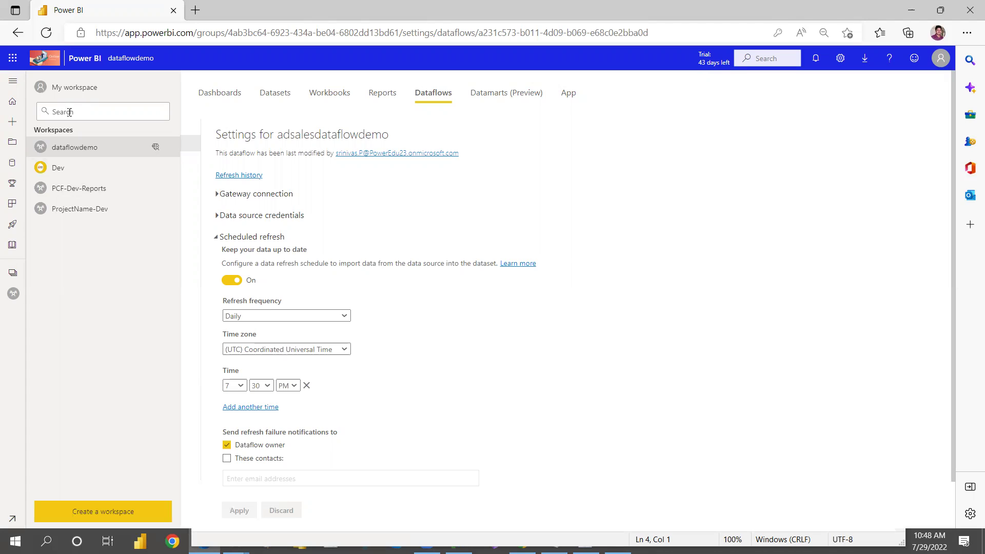
pyautogui.click(57, 149)
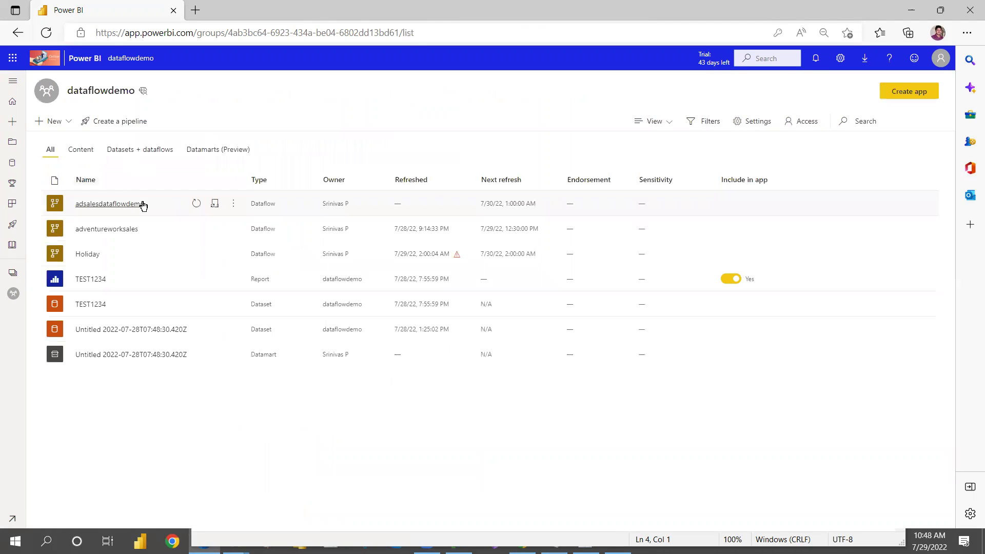
pyautogui.click(195, 204)
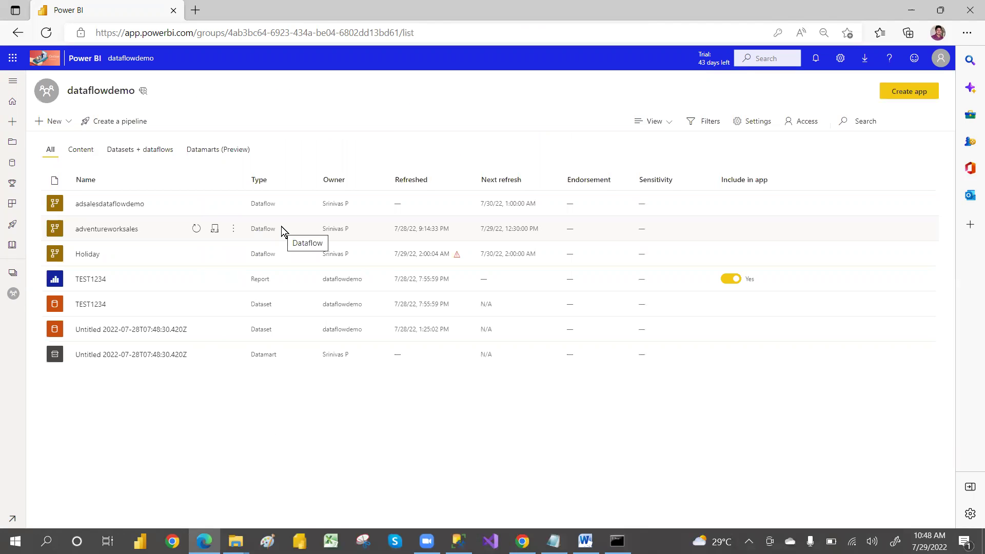
pyautogui.click(193, 205)
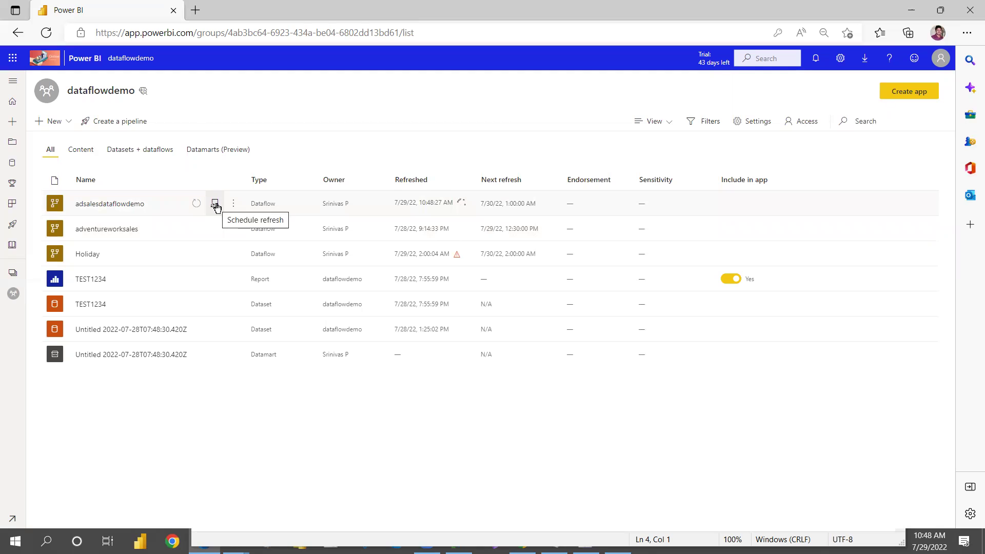
# Step: Confirm in Refresh history that the run completed in 12 seconds, then return to dataflowdemo
pyautogui.click(215, 204)
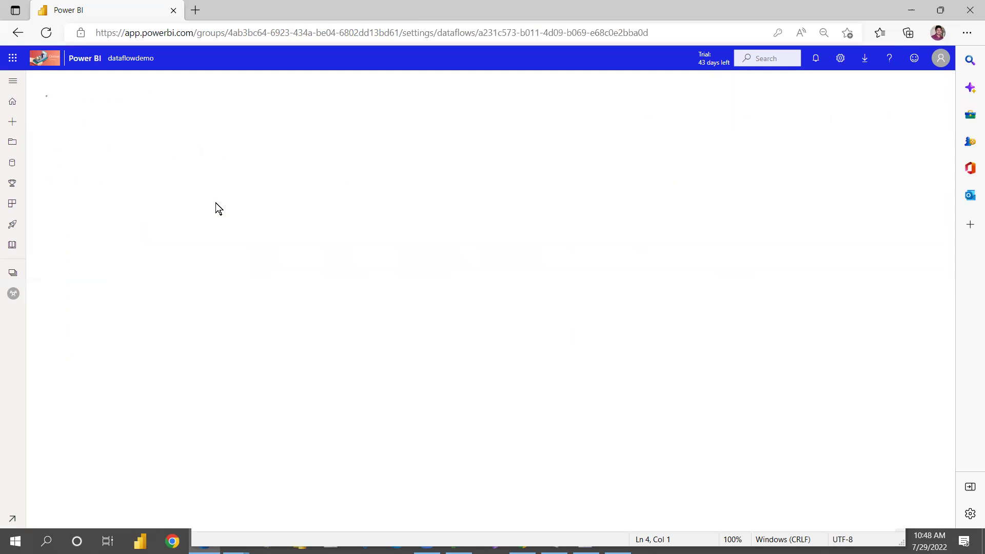
pyautogui.click(234, 196)
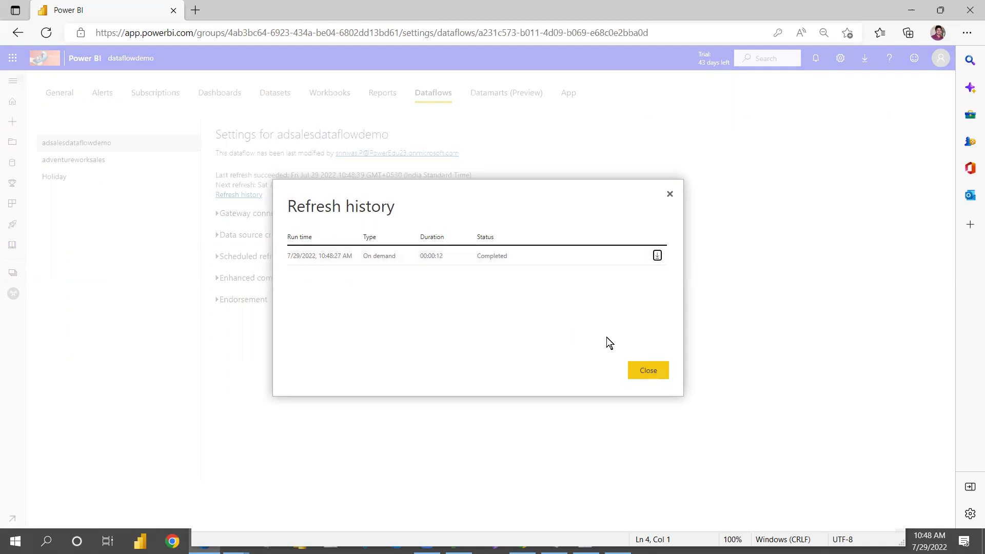
pyautogui.click(647, 375)
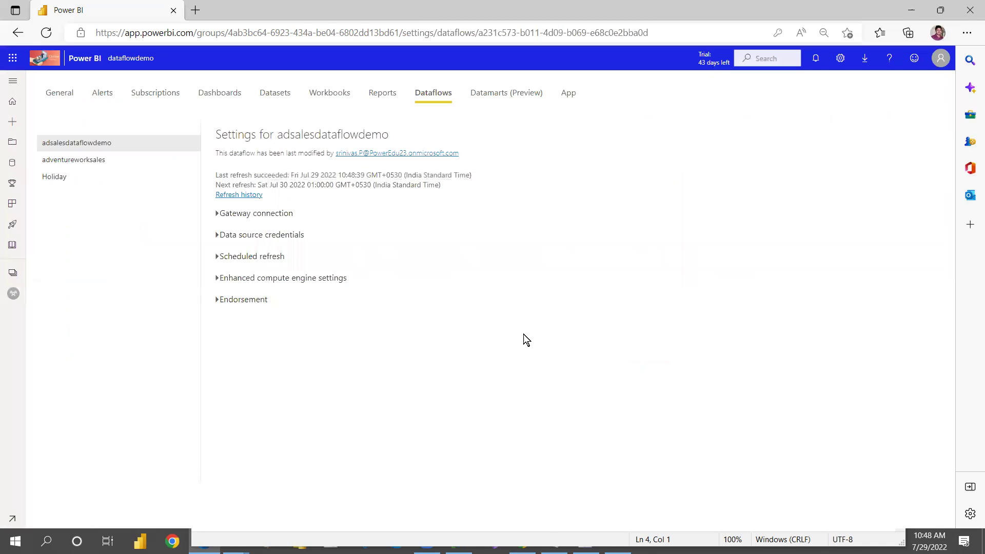
pyautogui.click(13, 273)
pyautogui.click(77, 145)
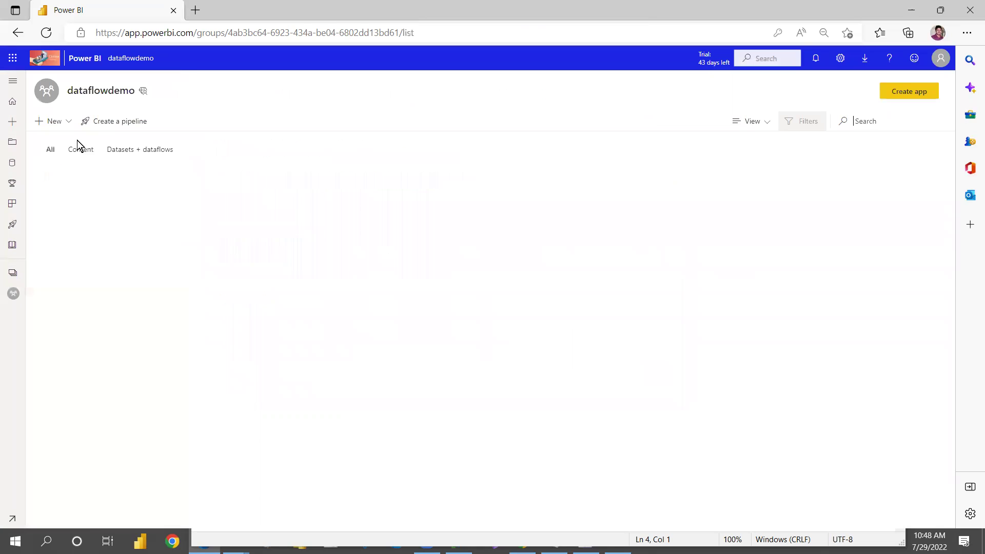
# Step: Dismiss the welcome screen and open the full Get Data connector list via Get data > More
pyautogui.moveTo(261, 202)
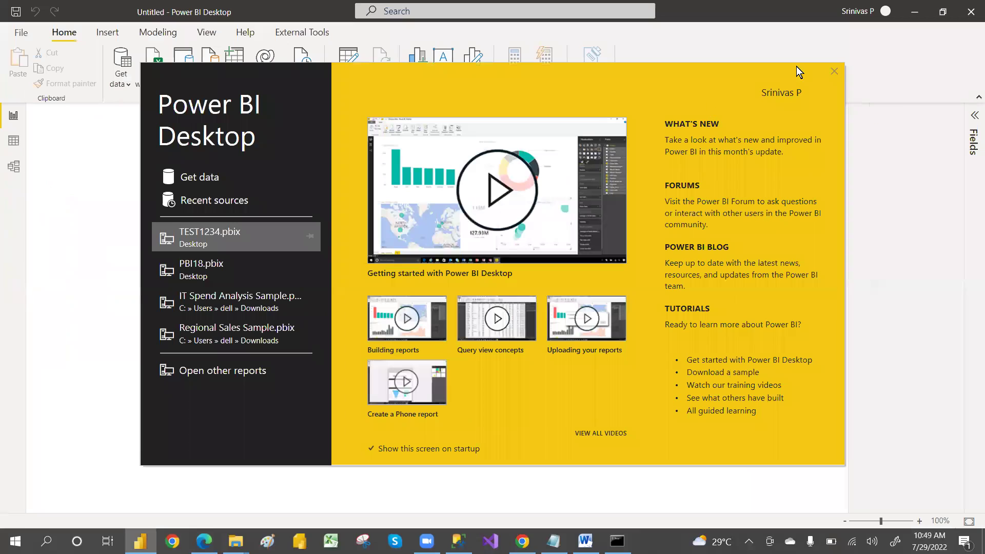
pyautogui.click(839, 71)
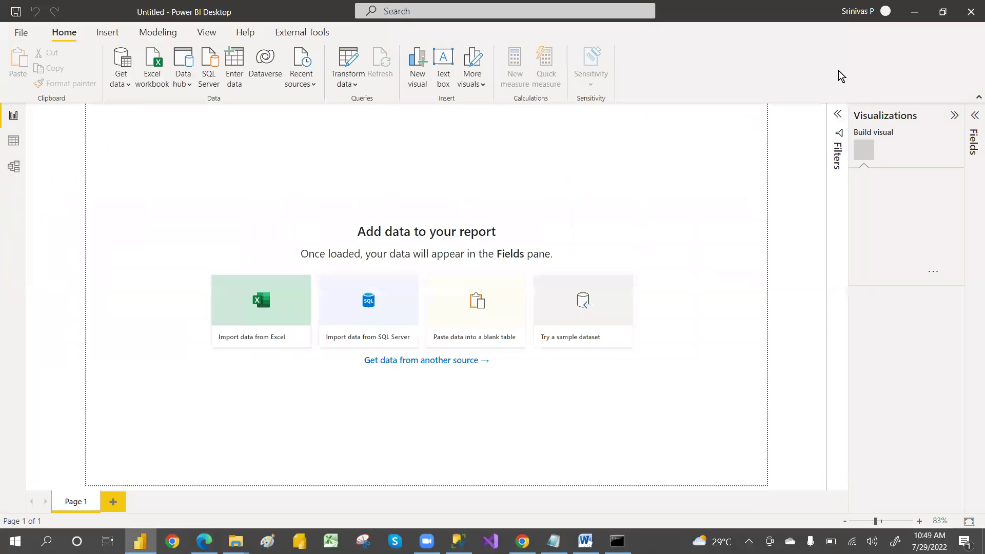
pyautogui.click(128, 87)
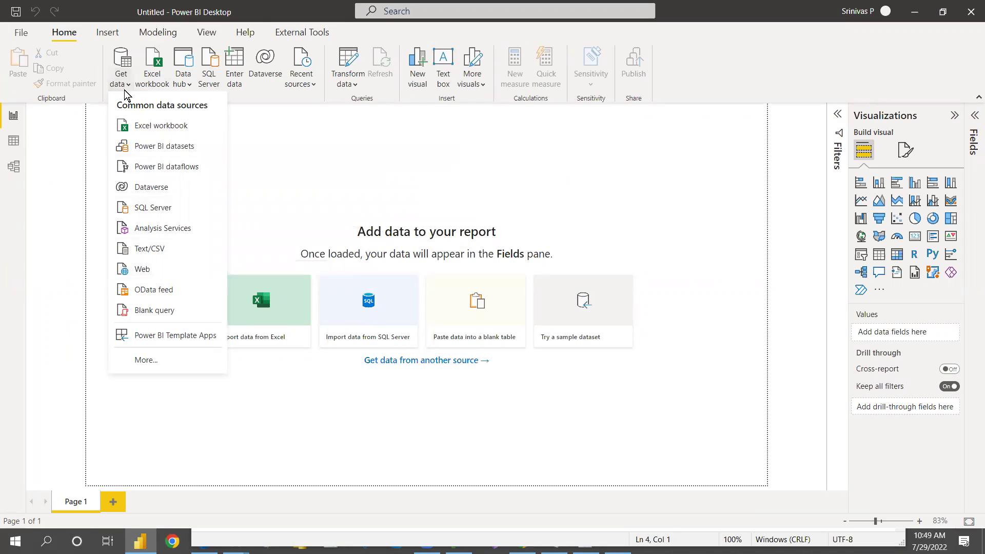
pyautogui.click(145, 361)
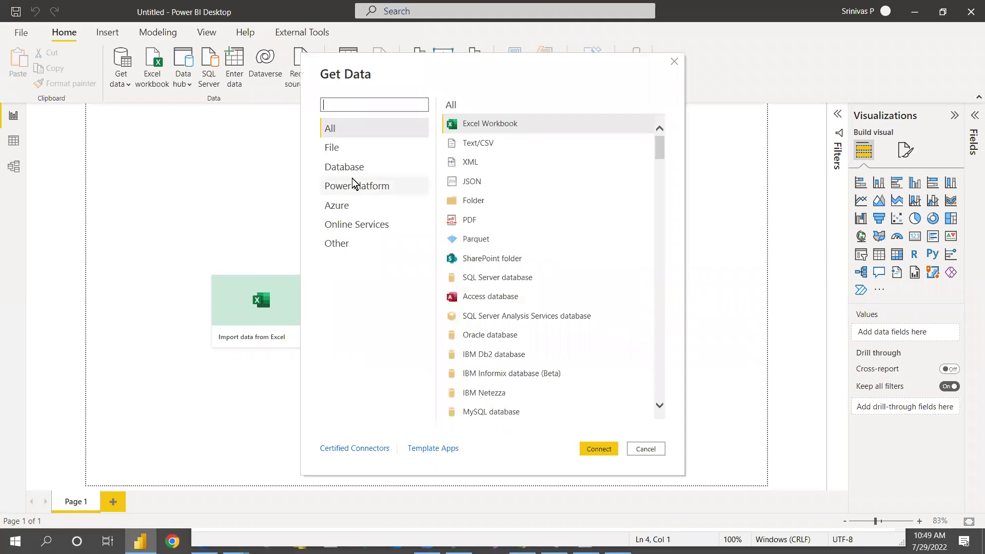
# Step: Connect using the Power Platform > Dataflows connector
pyautogui.click(352, 185)
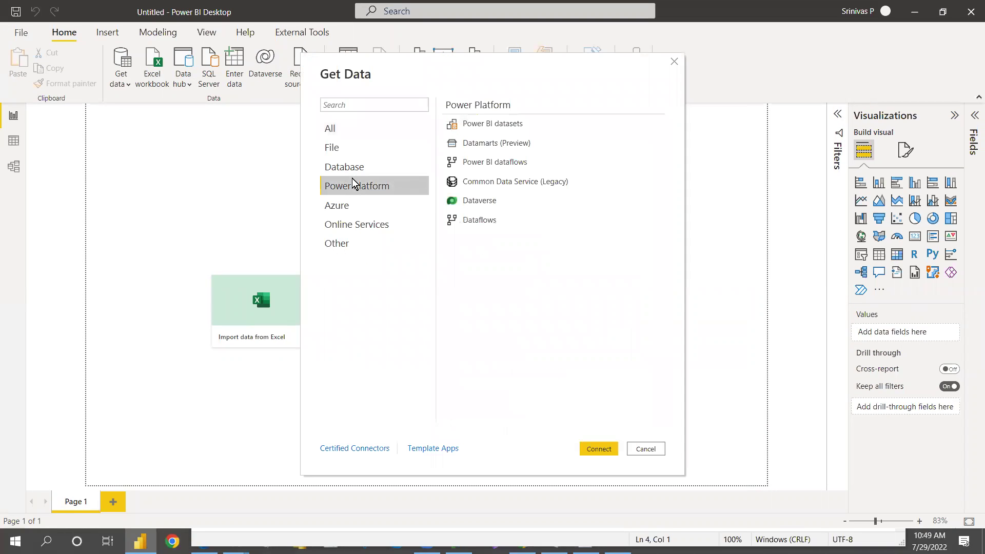
pyautogui.click(492, 225)
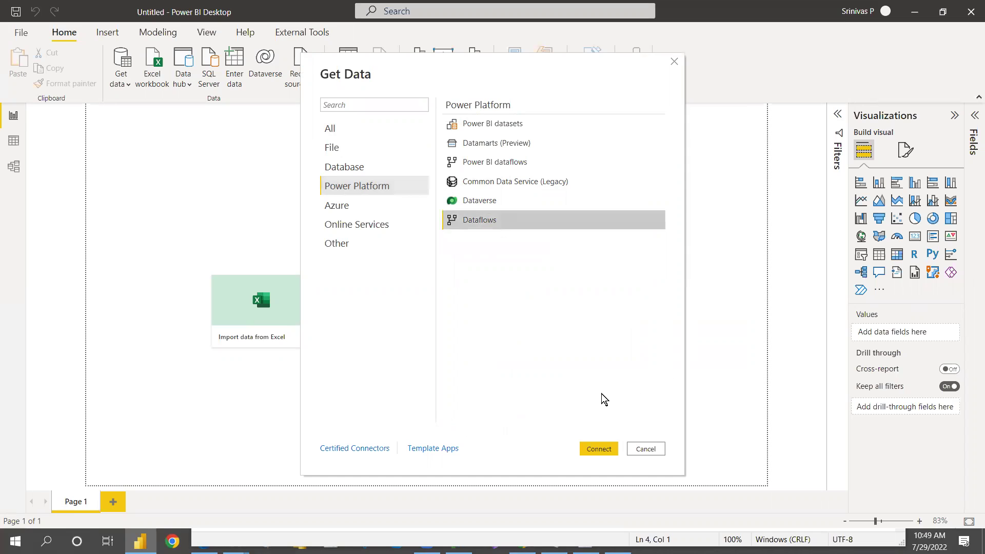
pyautogui.click(590, 451)
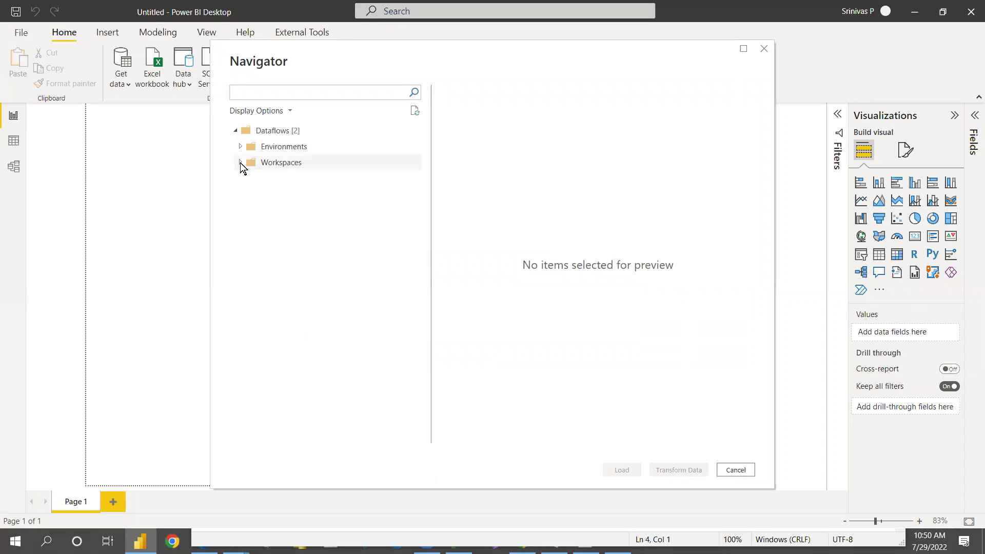
# Step: In the Navigator, expand Workspaces > dataflowdemo > adsalesdataflowdemo and select DimDate and FactInternetSales
pyautogui.click(242, 163)
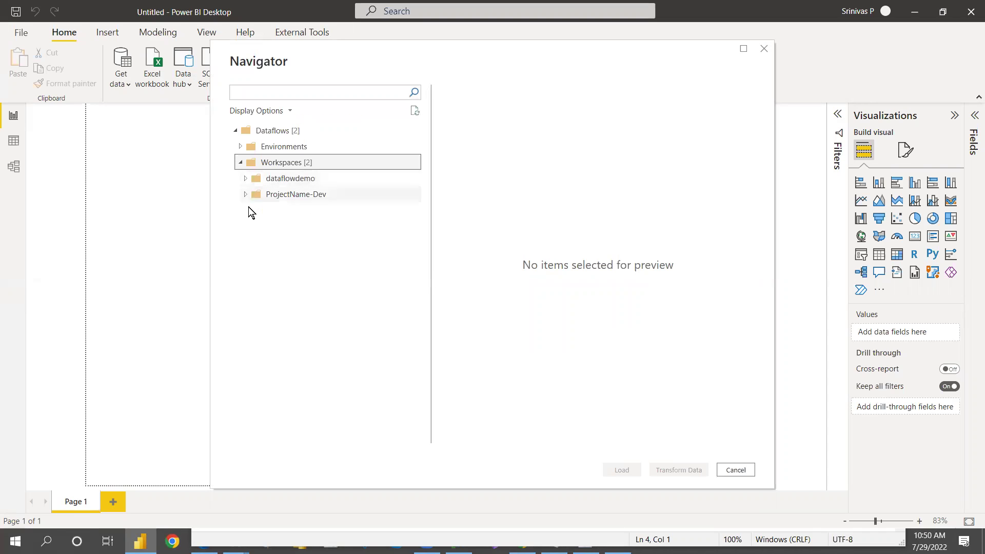
pyautogui.click(248, 179)
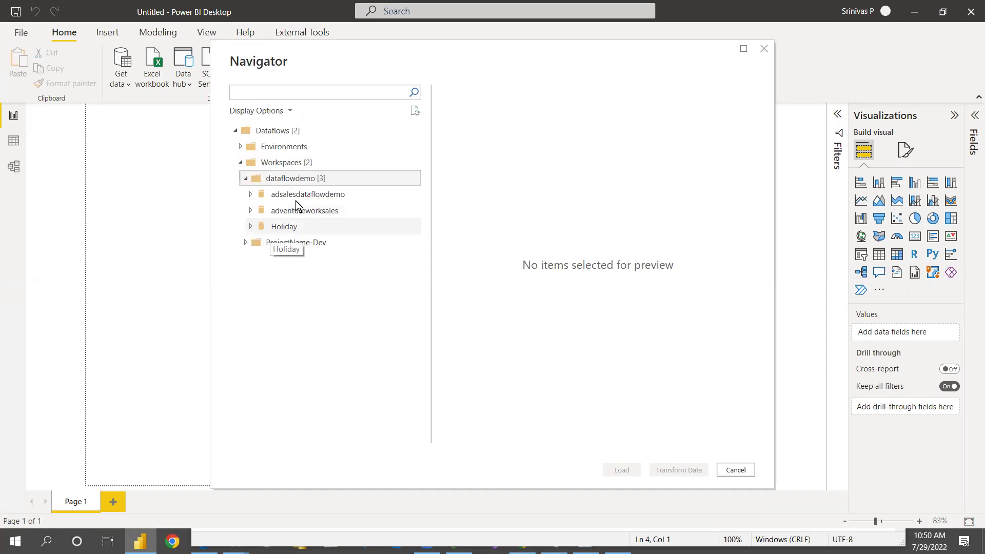
pyautogui.click(252, 198)
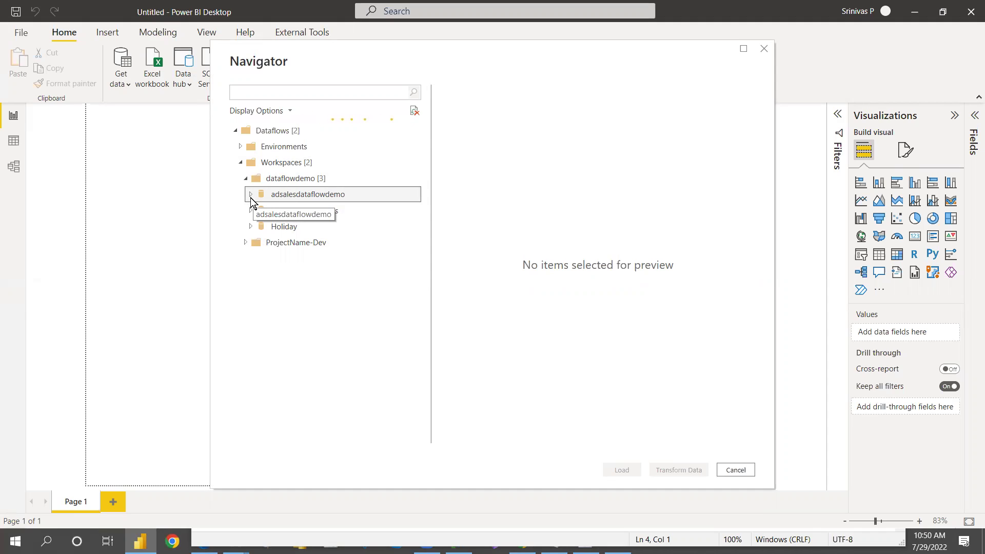
pyautogui.click(251, 197)
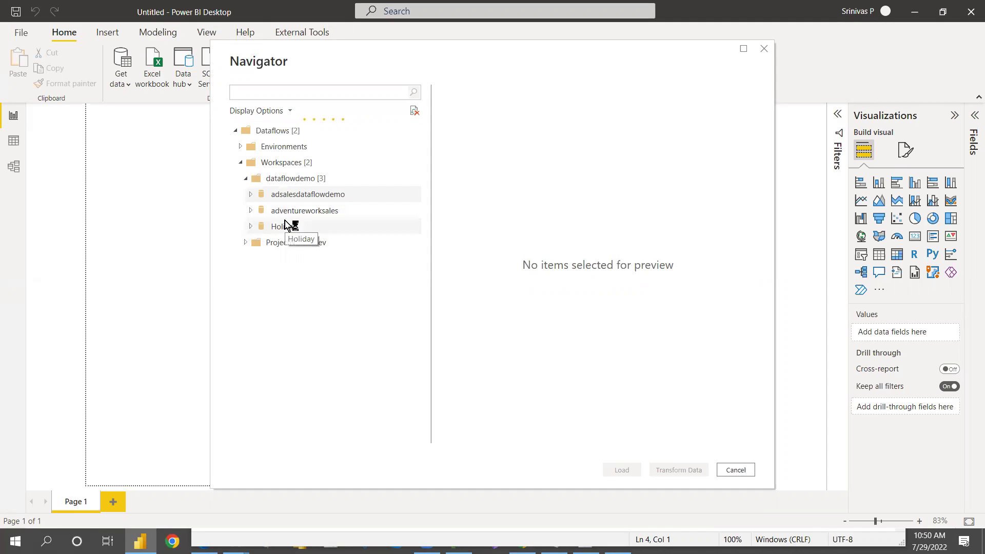
pyautogui.click(251, 196)
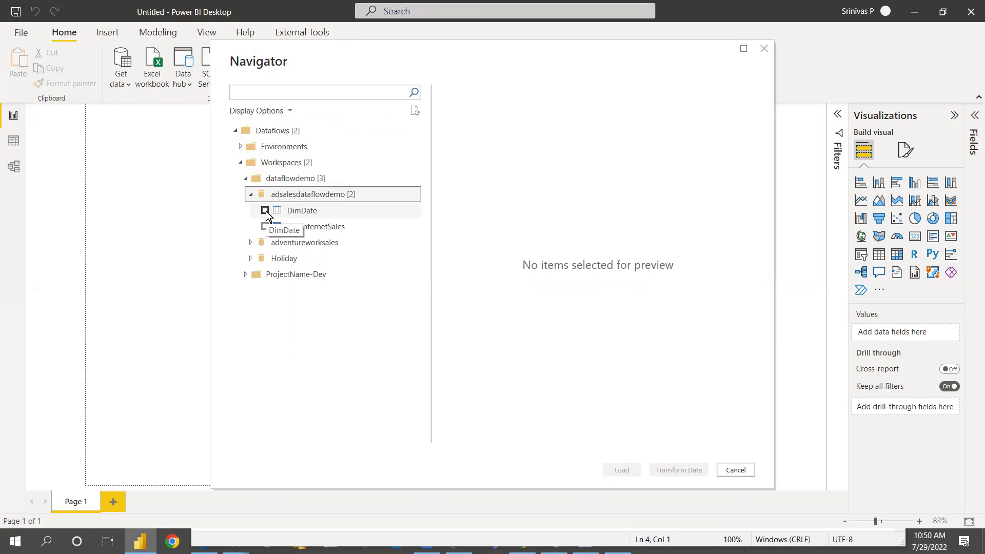
pyautogui.click(265, 210)
pyautogui.click(265, 227)
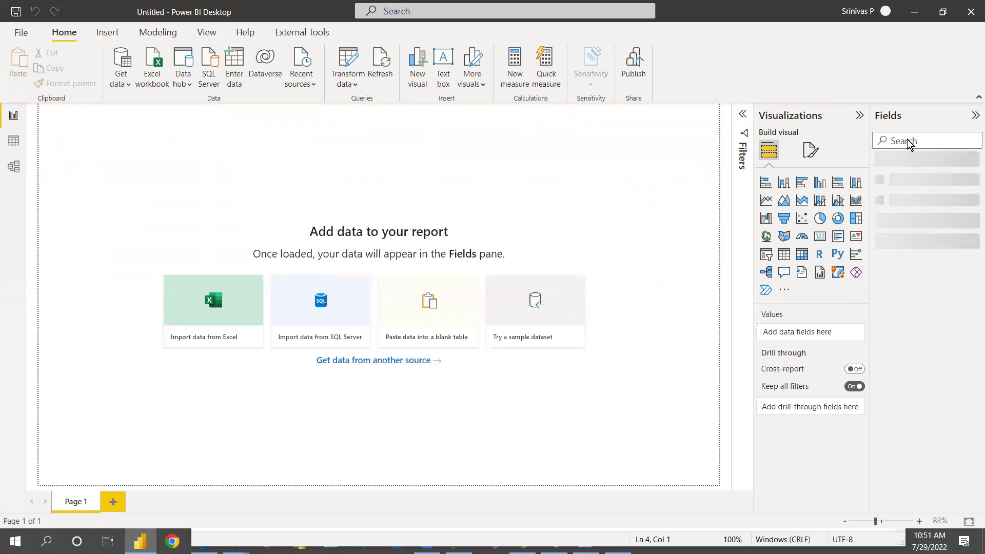
# Step: Chart SalesAmount by FullDateAlternateKey year as a column chart, then enlarge and reposition it
pyautogui.write('full')
pyautogui.click(899, 183)
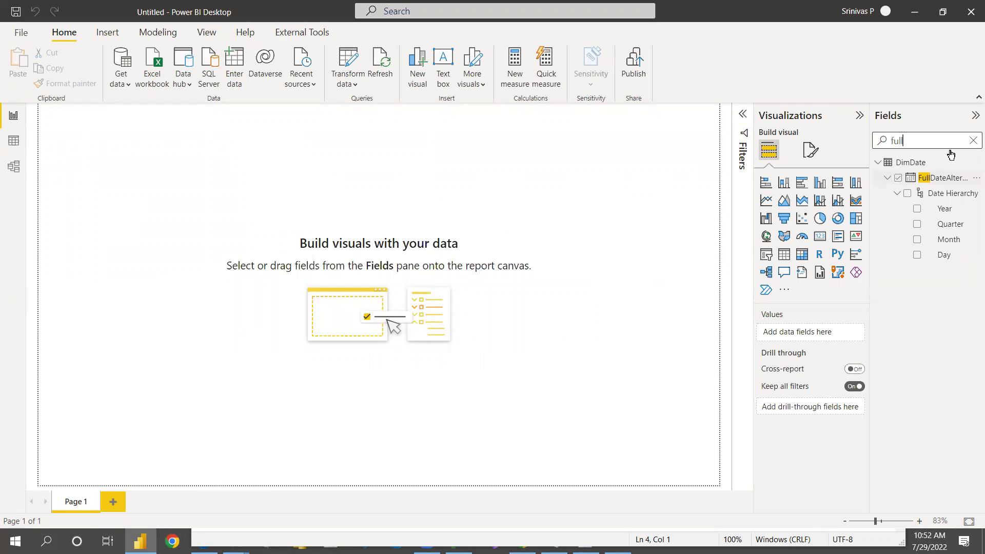
pyautogui.click(974, 142)
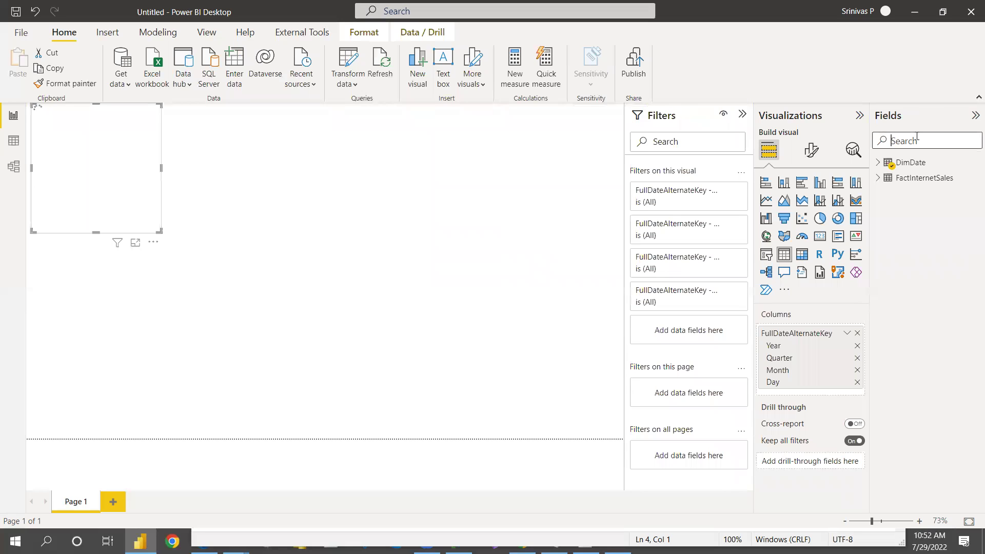
pyautogui.write('salesa')
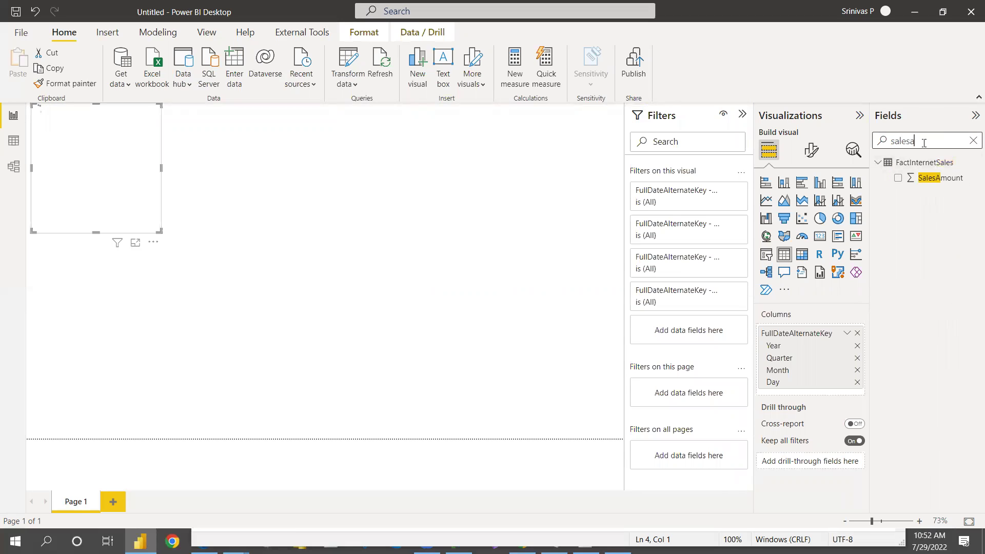
pyautogui.click(782, 183)
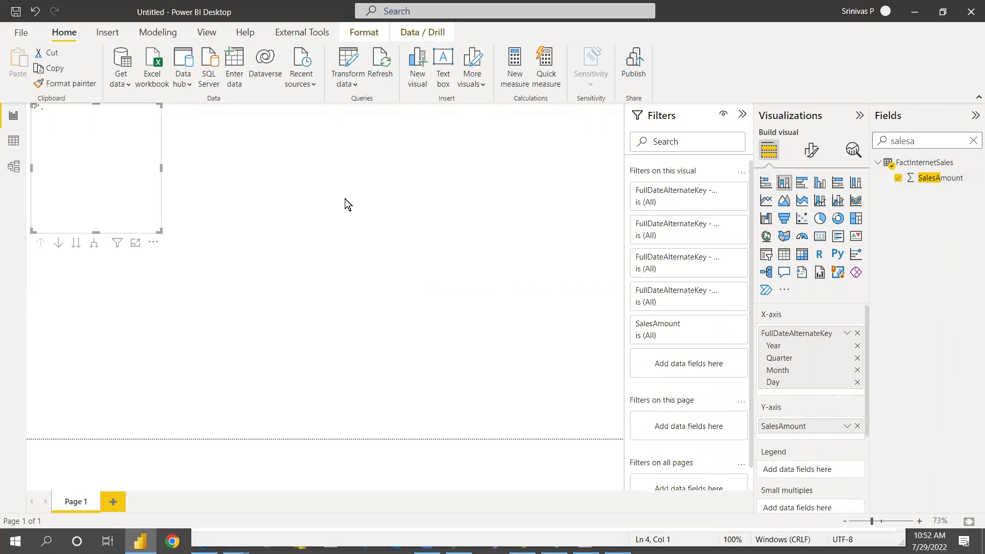
pyautogui.moveTo(394, 236); pyautogui.dragTo(491, 248)
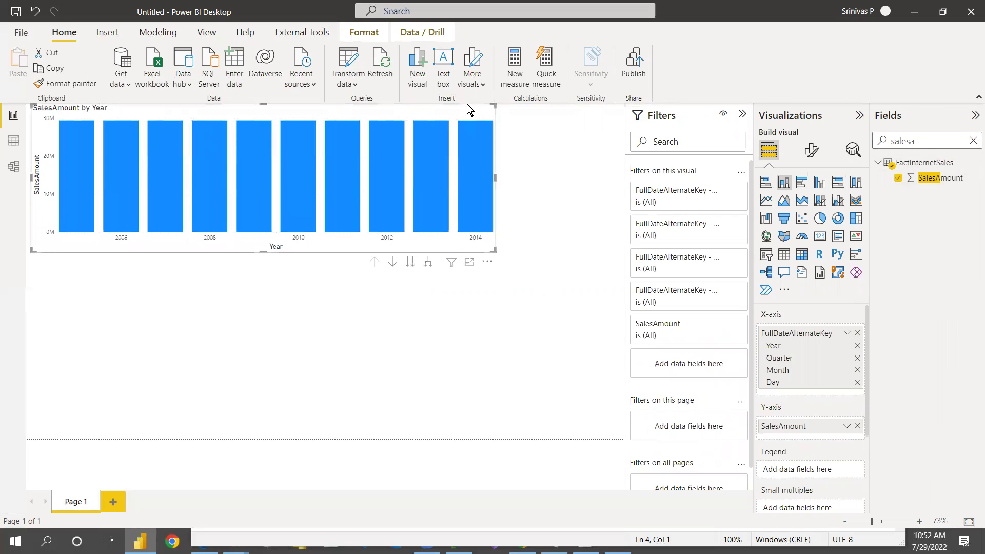
pyautogui.moveTo(464, 107); pyautogui.dragTo(499, 150)
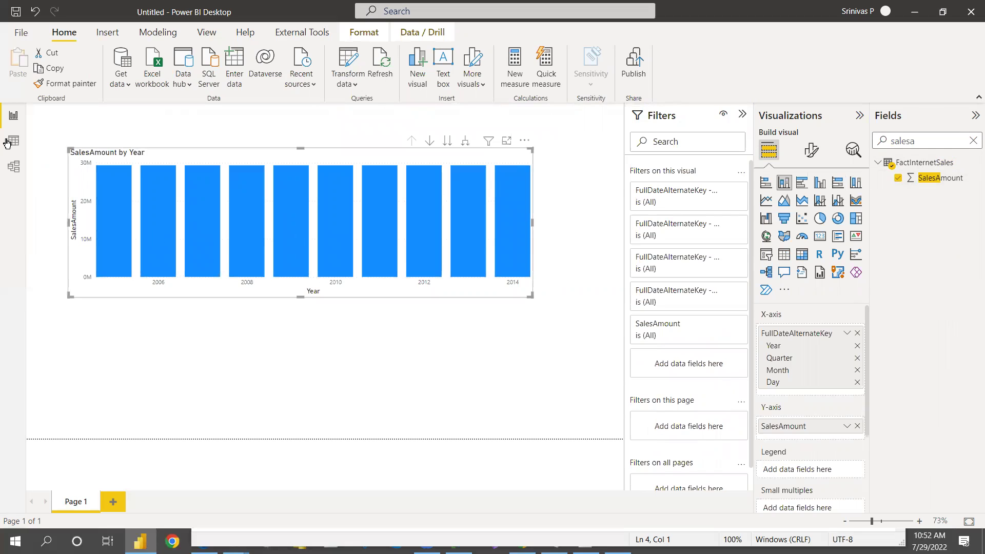
# Step: In Model view, link DimDate DateKey to FactInternetSales DueDateKey, then go back to the report
pyautogui.click(13, 166)
pyautogui.moveTo(112, 239); pyautogui.dragTo(403, 286)
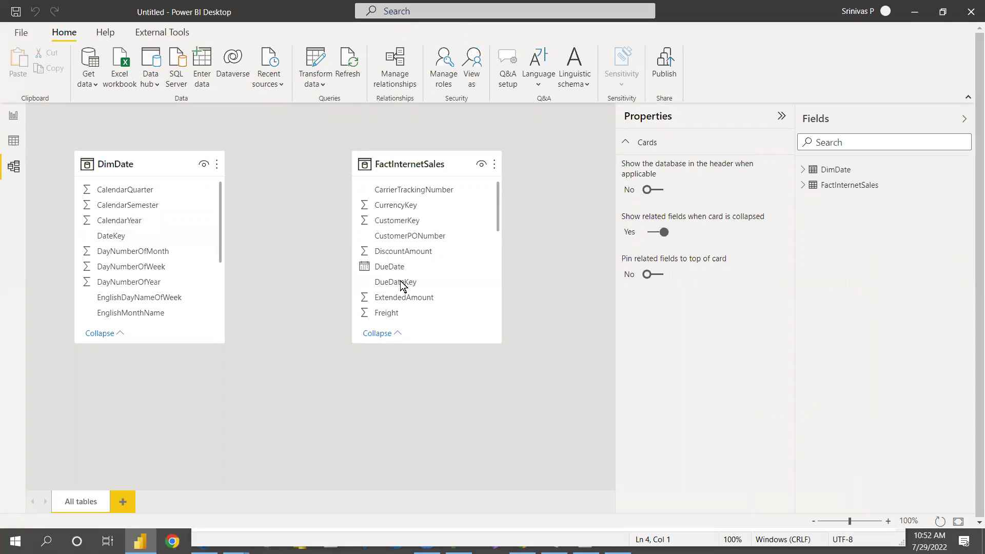
pyautogui.click(9, 119)
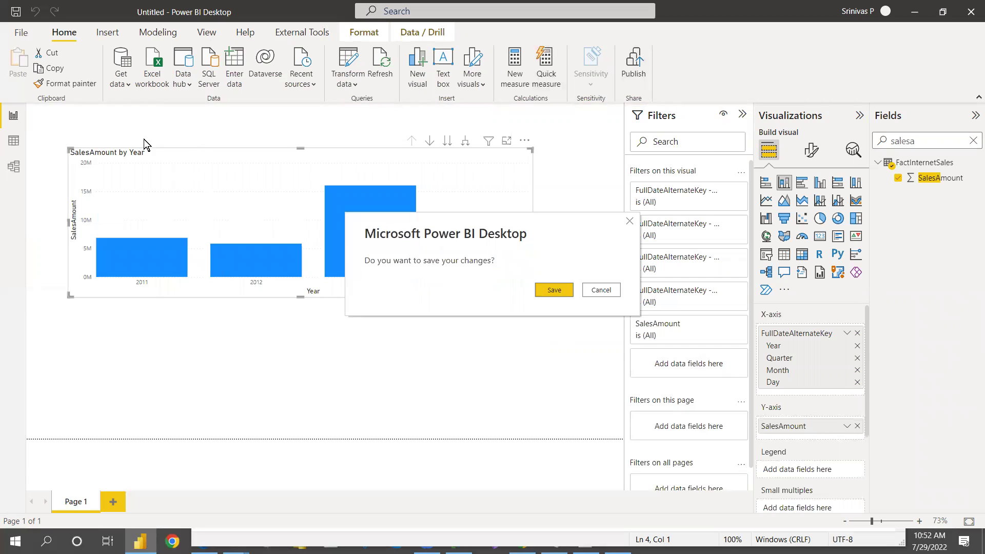
# Step: Save the report as 'dataflowreport' in the Desktop folder
pyautogui.press('Return')
pyautogui.write('dataflowreport')
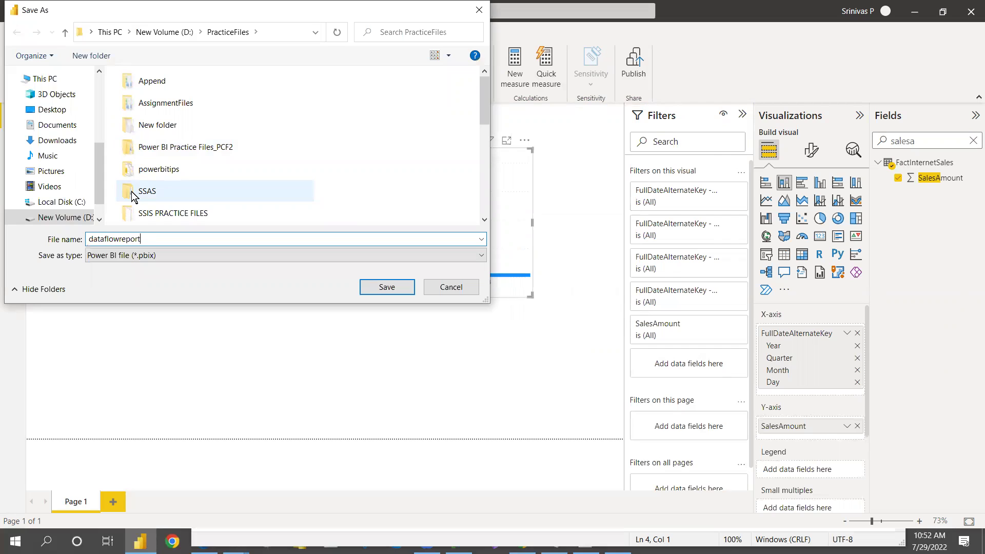
pyautogui.moveTo(96, 164); pyautogui.dragTo(95, 89)
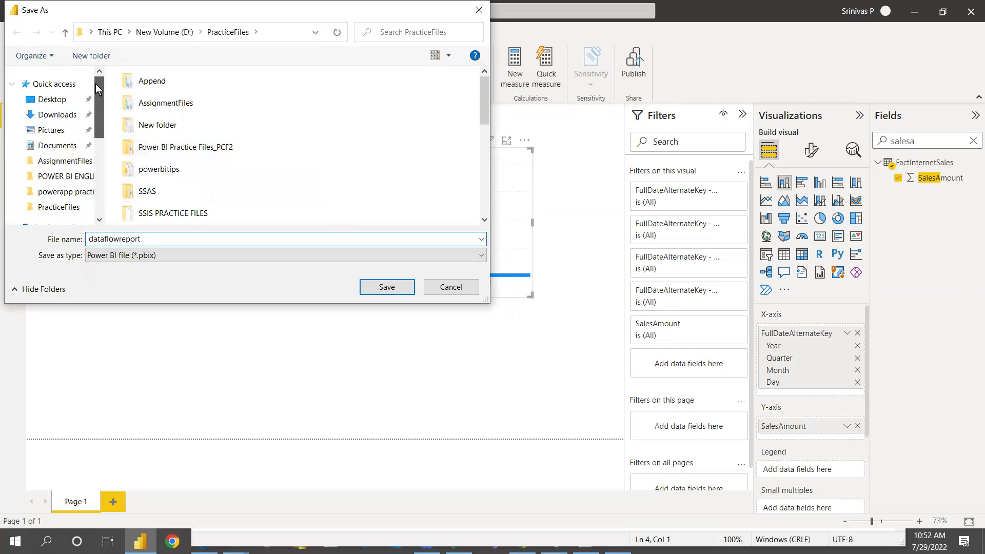
pyautogui.click(52, 99)
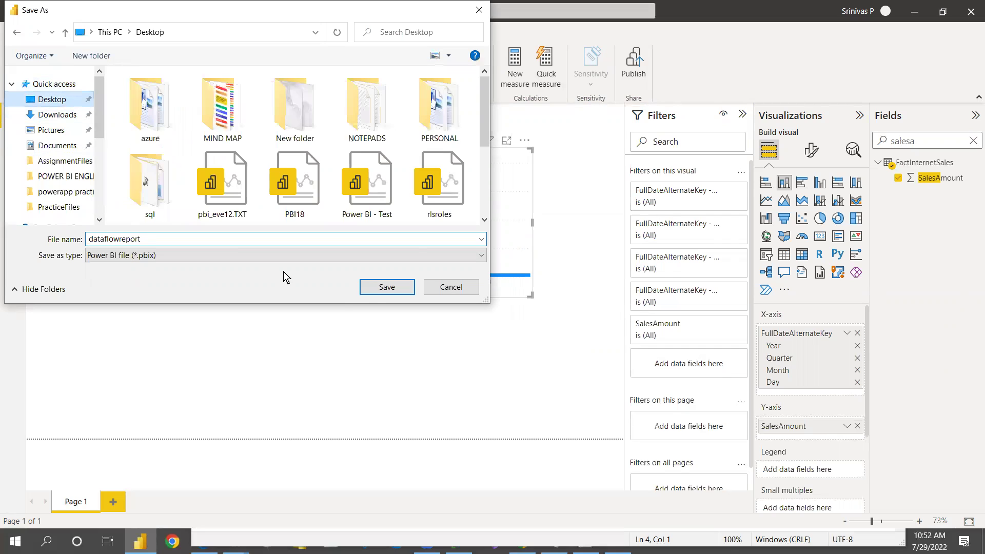
pyautogui.click(386, 287)
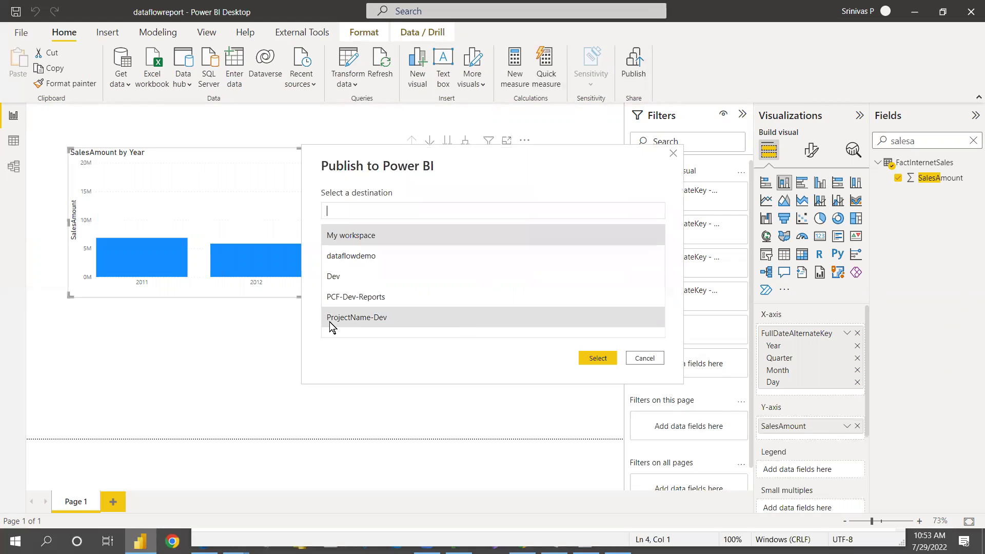
# Step: Publish dataflowreport to the dataflowdemo workspace and open the published report online
pyautogui.click(373, 257)
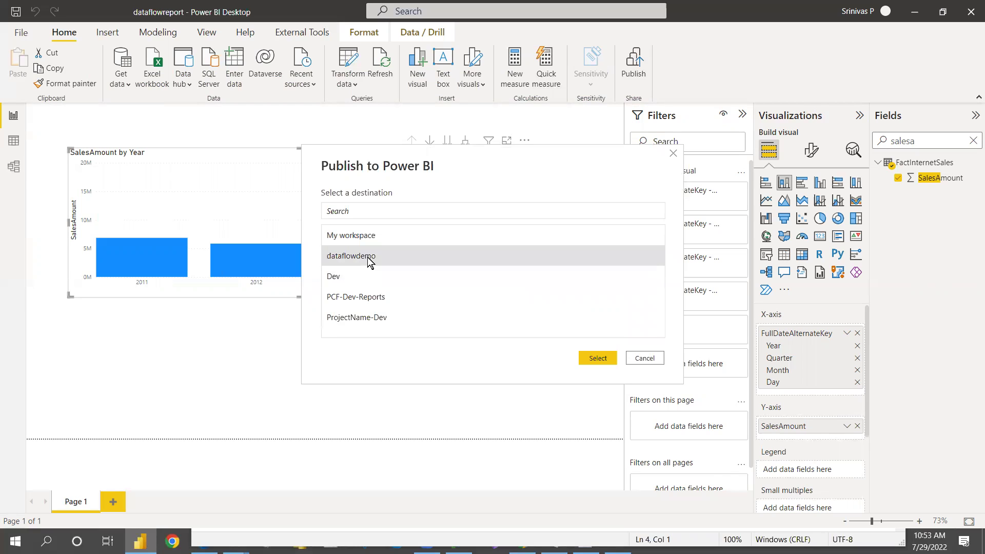
pyautogui.click(594, 358)
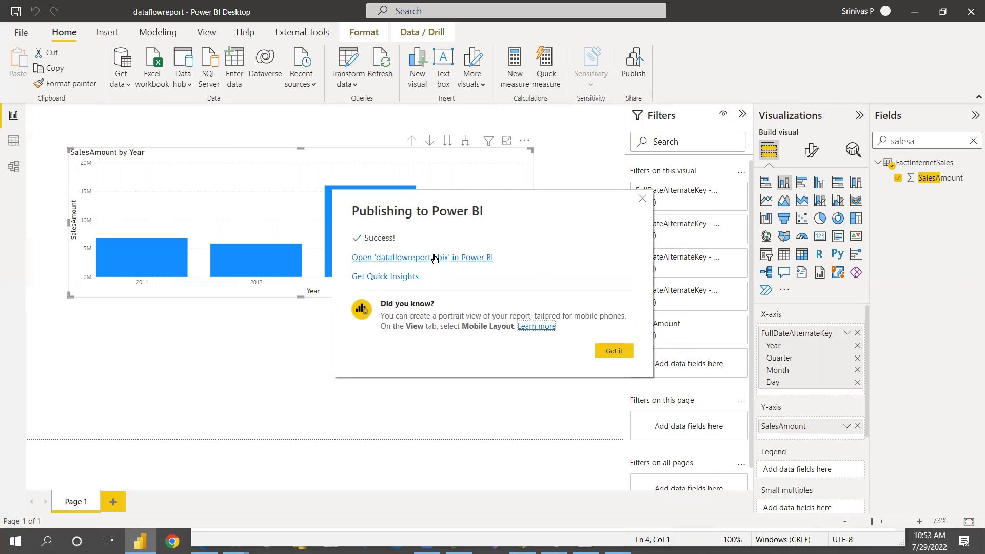
pyautogui.click(434, 258)
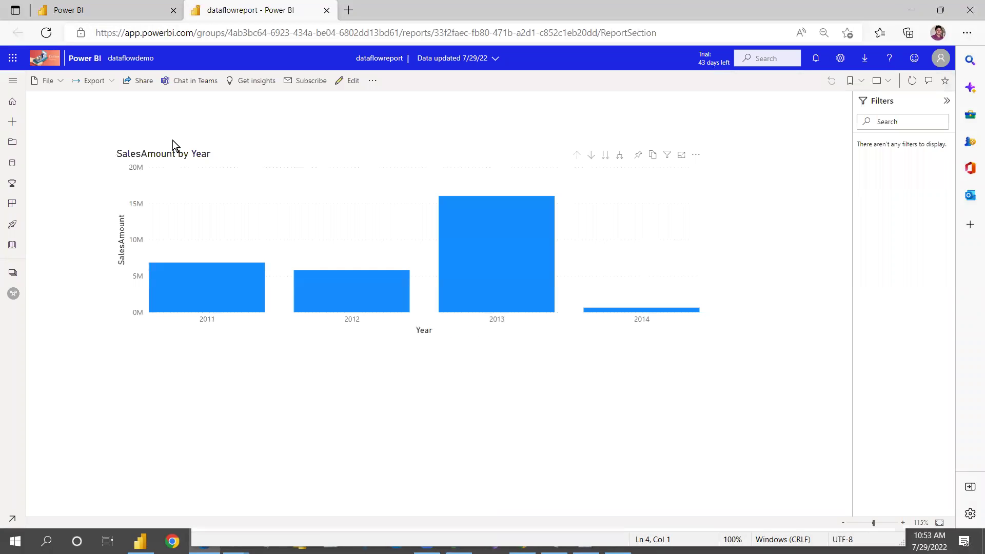
# Step: Go to the dataflowdemo workspace and switch its view to Lineage
pyautogui.click(12, 274)
pyautogui.click(110, 145)
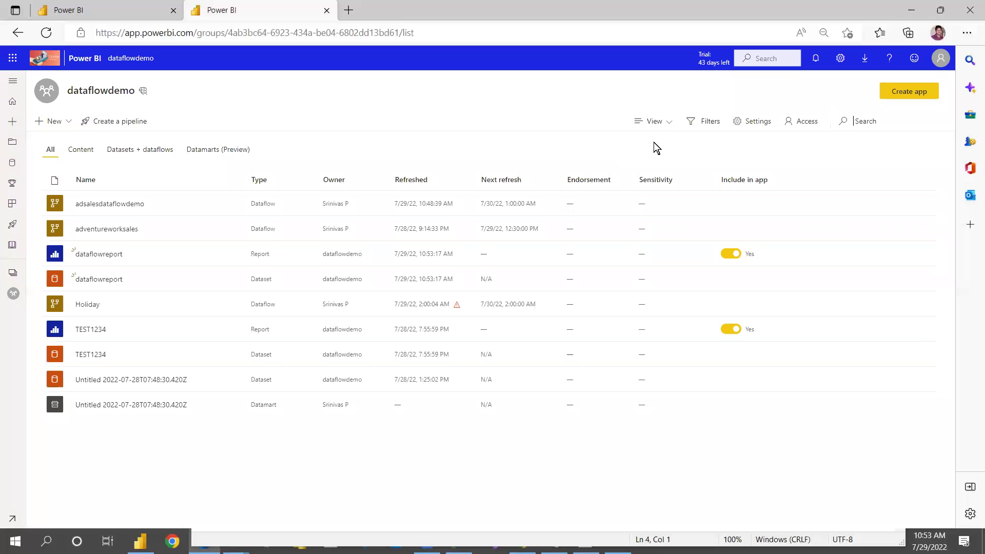
pyautogui.click(668, 122)
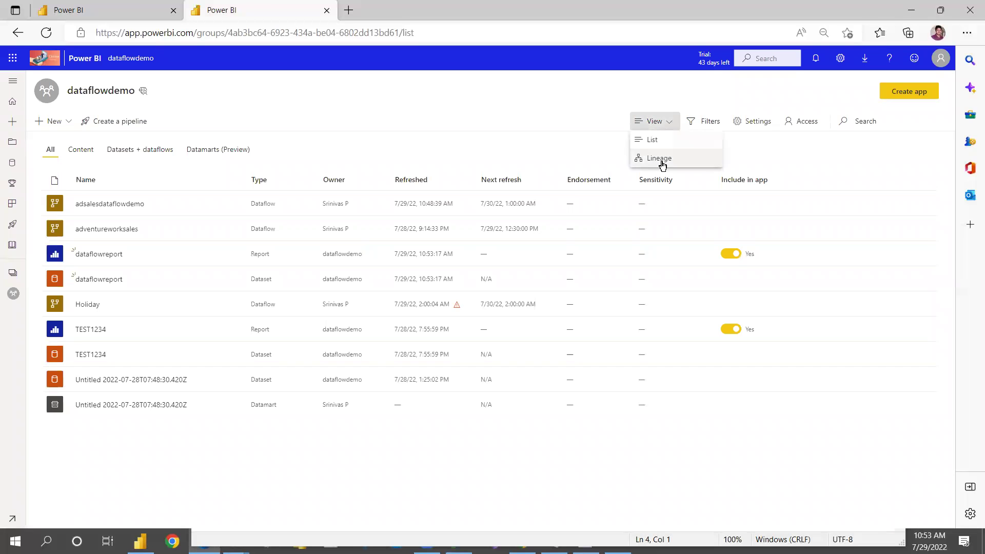
pyautogui.click(662, 161)
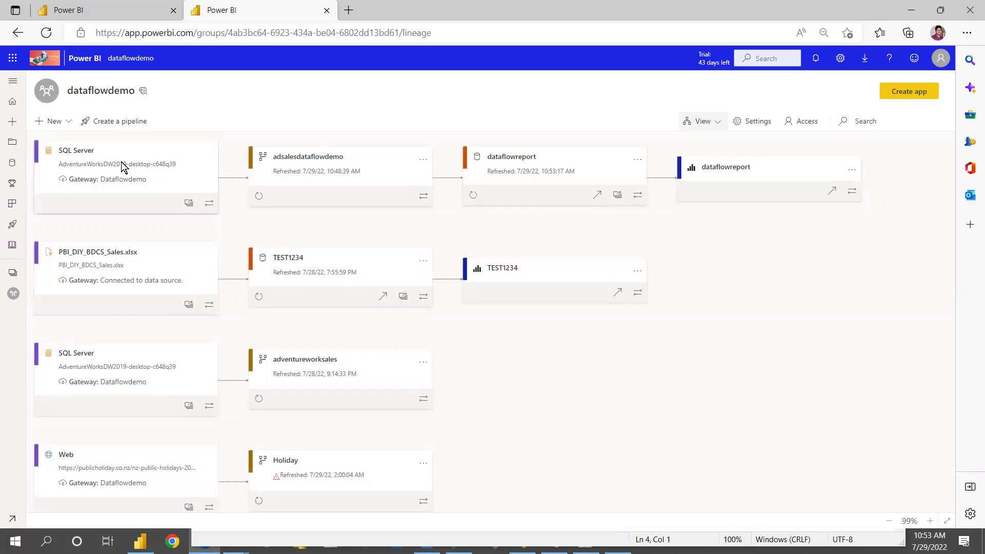
pyautogui.click(97, 163)
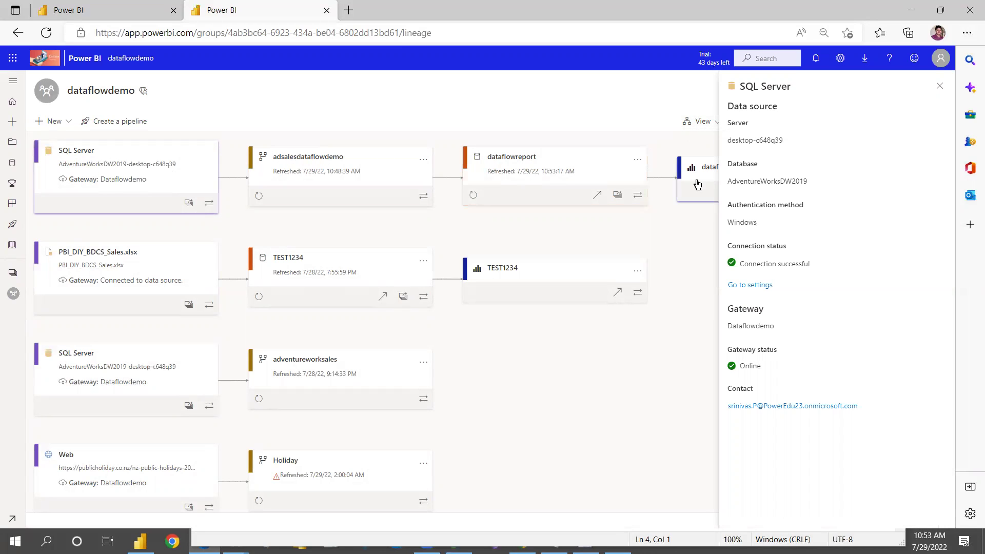
pyautogui.click(940, 87)
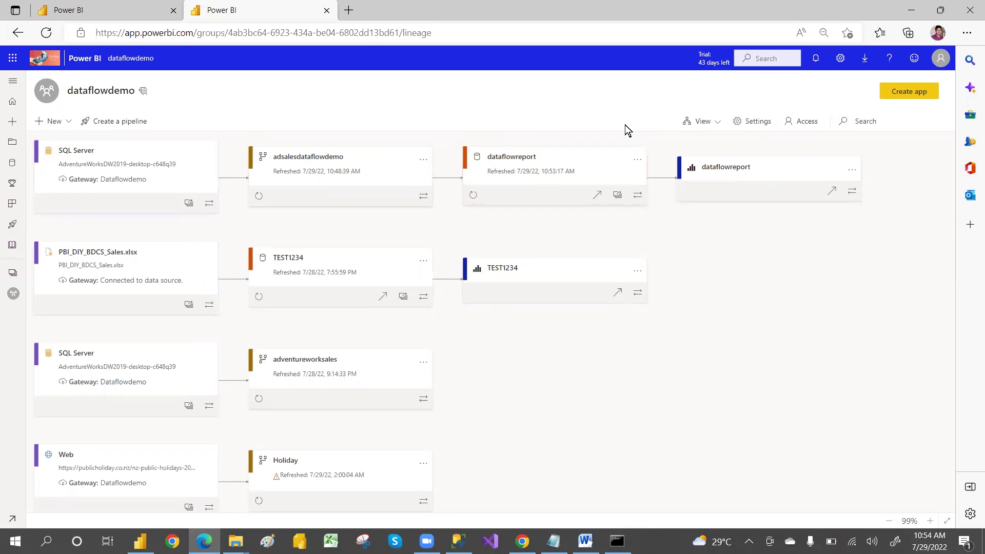
pyautogui.click(693, 127)
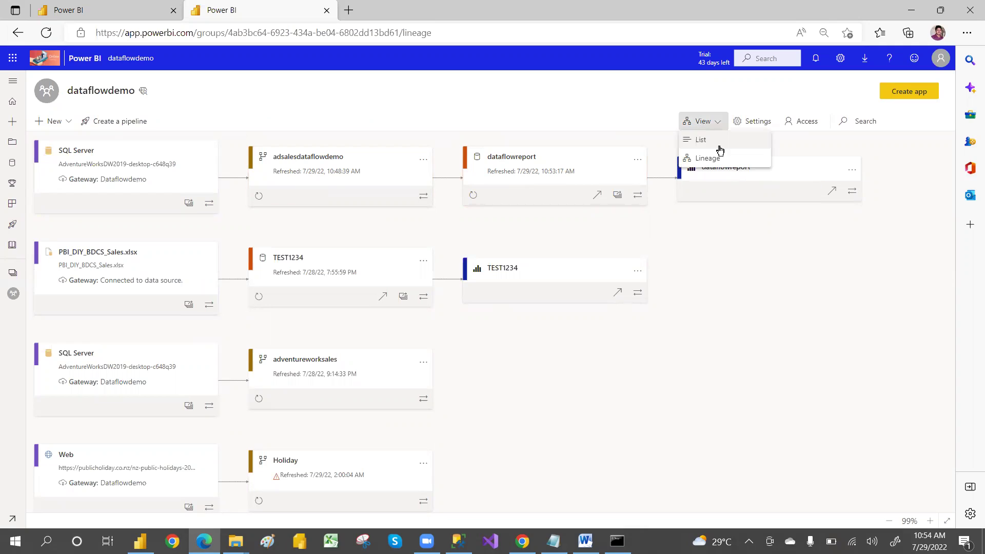
pyautogui.click(708, 158)
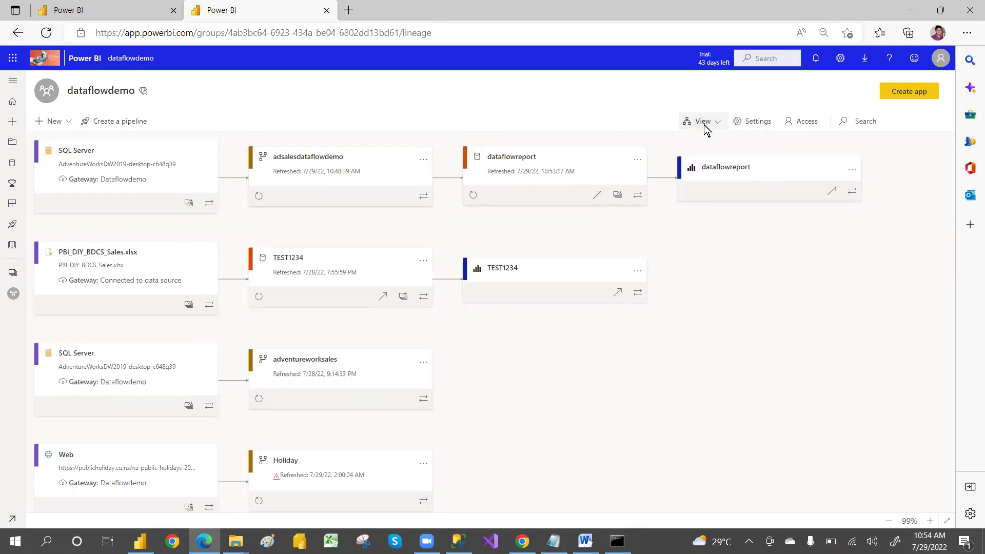
pyautogui.click(708, 127)
# Step: Switch the dataflowdemo workspace to List view and open the dataflowreport report
pyautogui.click(713, 140)
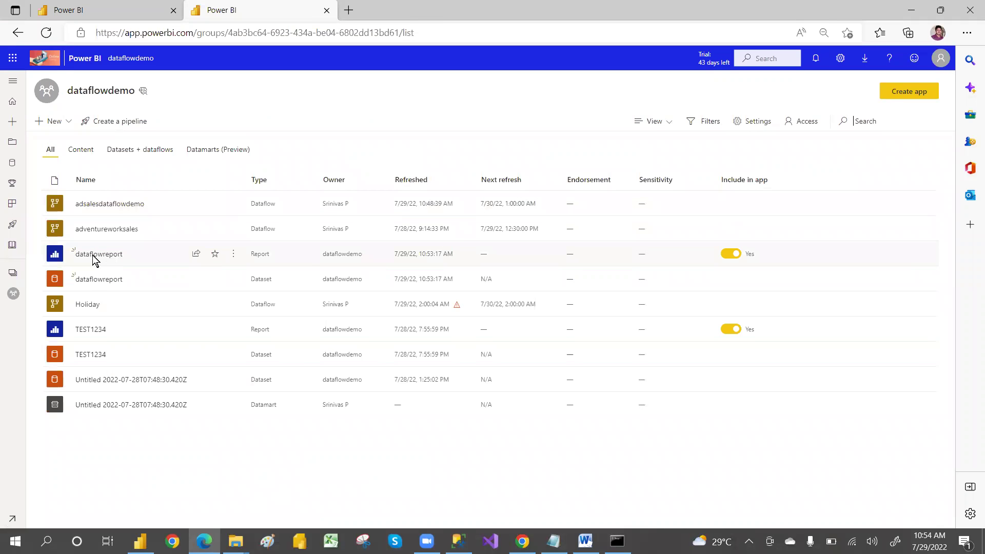
pyautogui.click(132, 252)
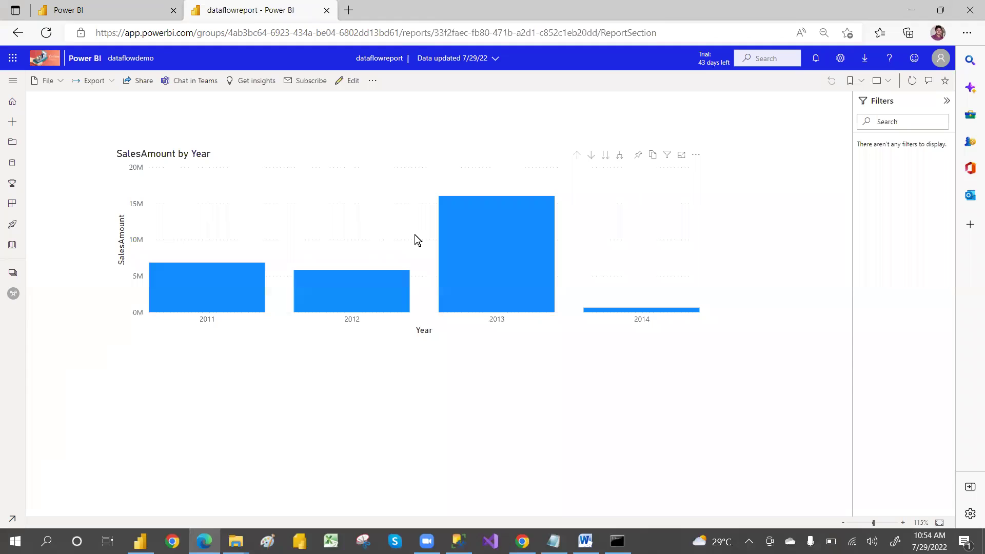